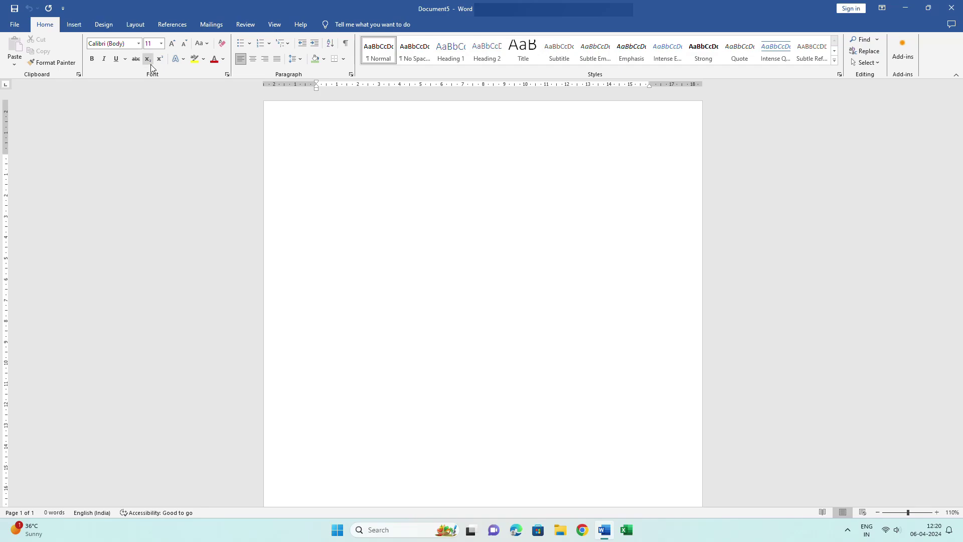
Set a custom paper size of 4.2 in wide by 5.4 in high for the whole document
click(139, 28)
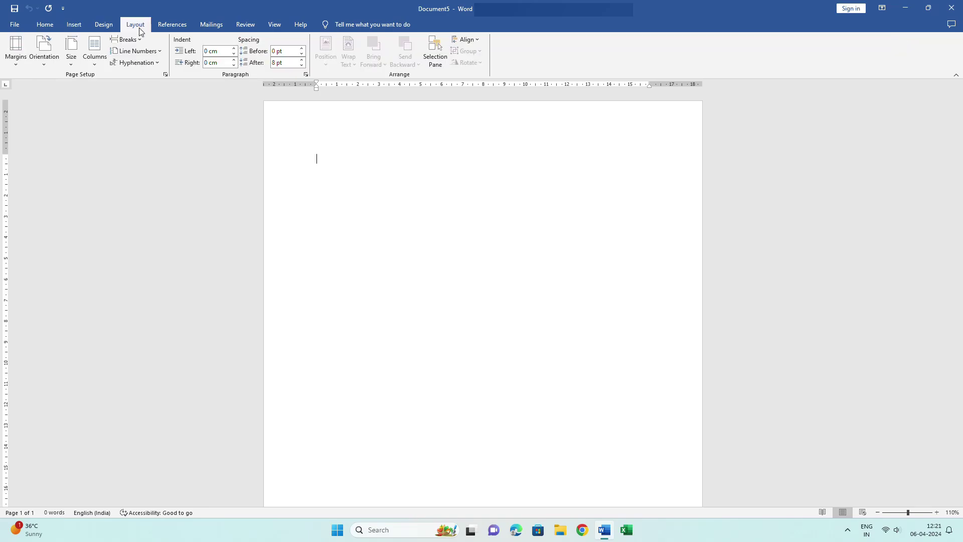
click(71, 61)
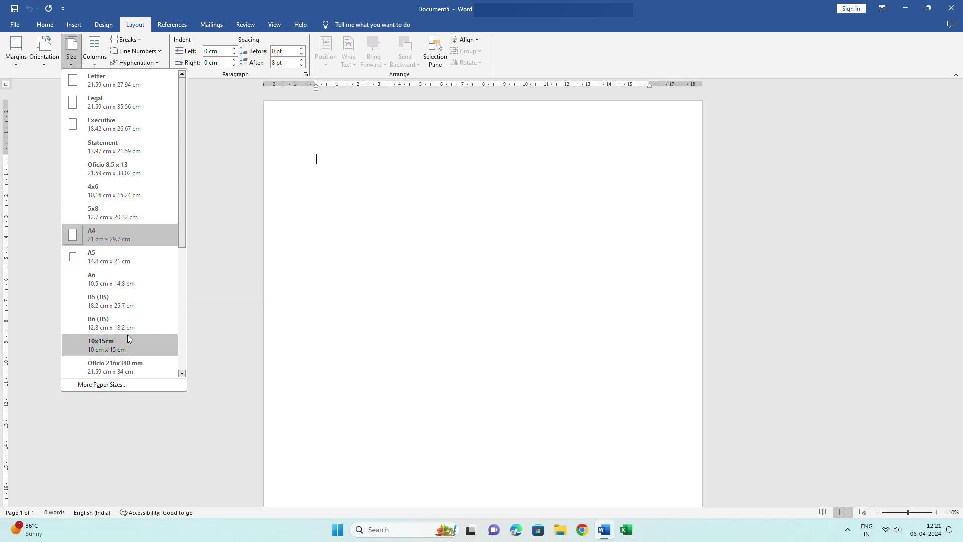
click(128, 386)
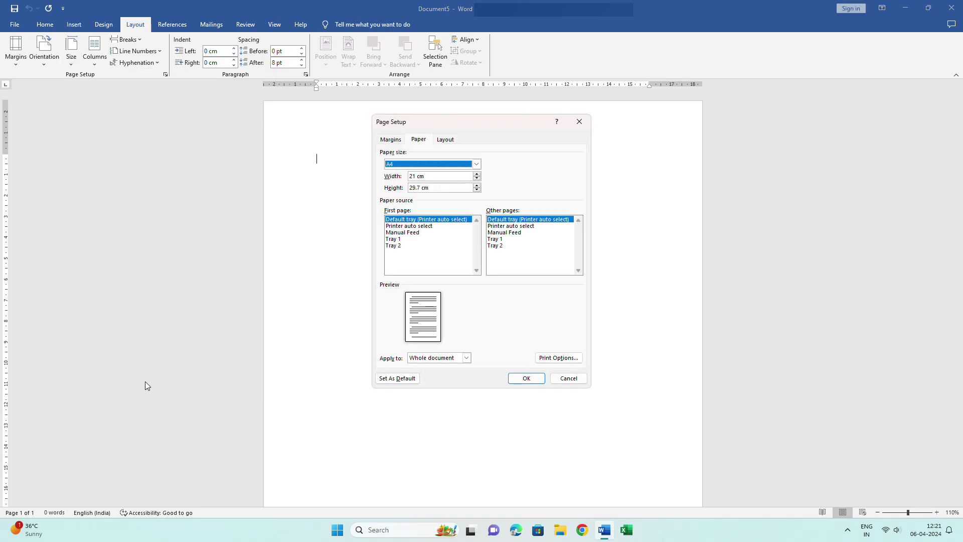
key(Tab)
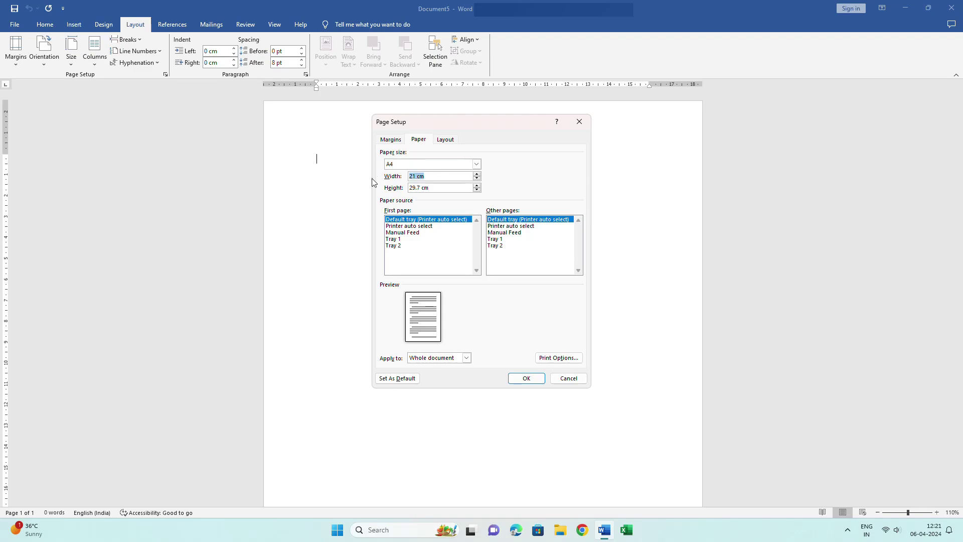
text(4.2)
key(Tab)
text(5)
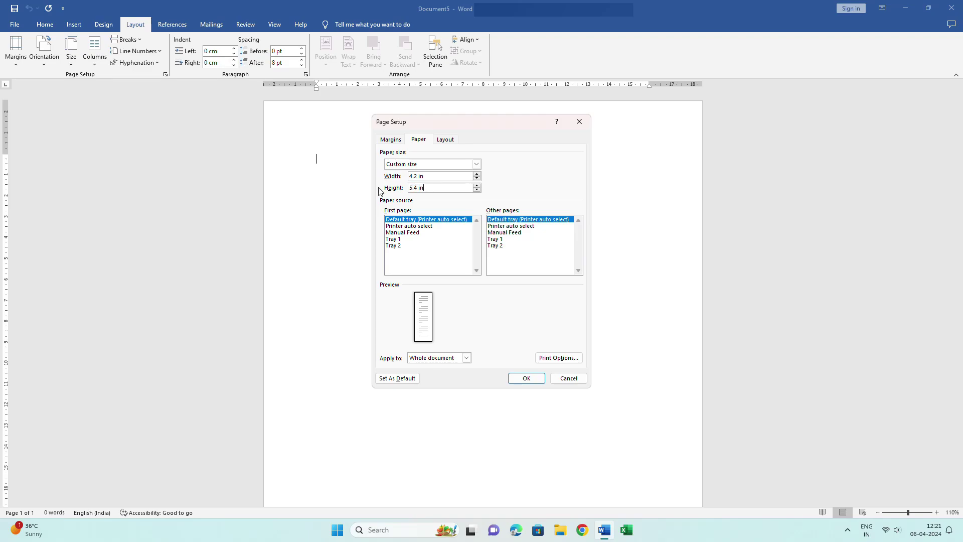
Set the page's top, left, bottom and right margins to 0.2 each and ignore the printable-area warning
click(390, 141)
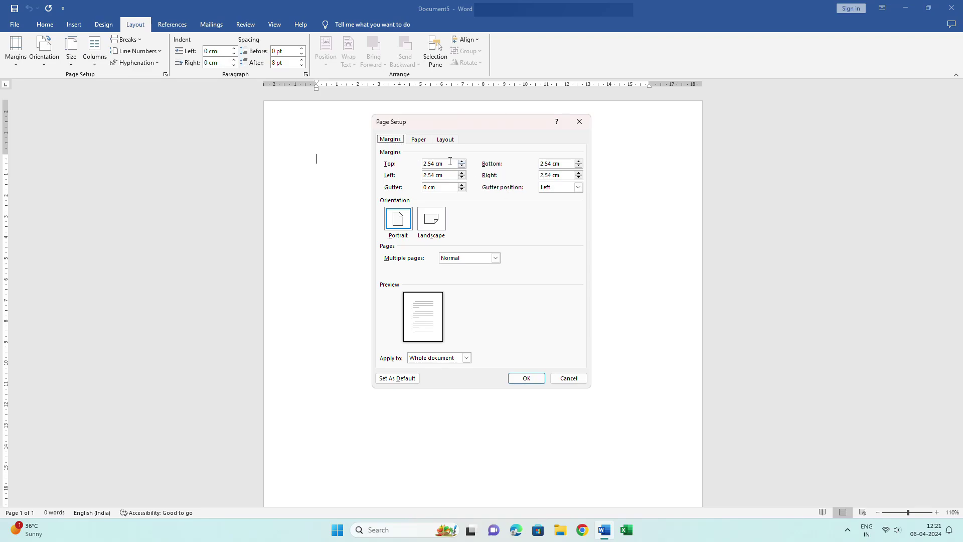
key(Tab)
text(0.)
drag(444, 175, 430, 176)
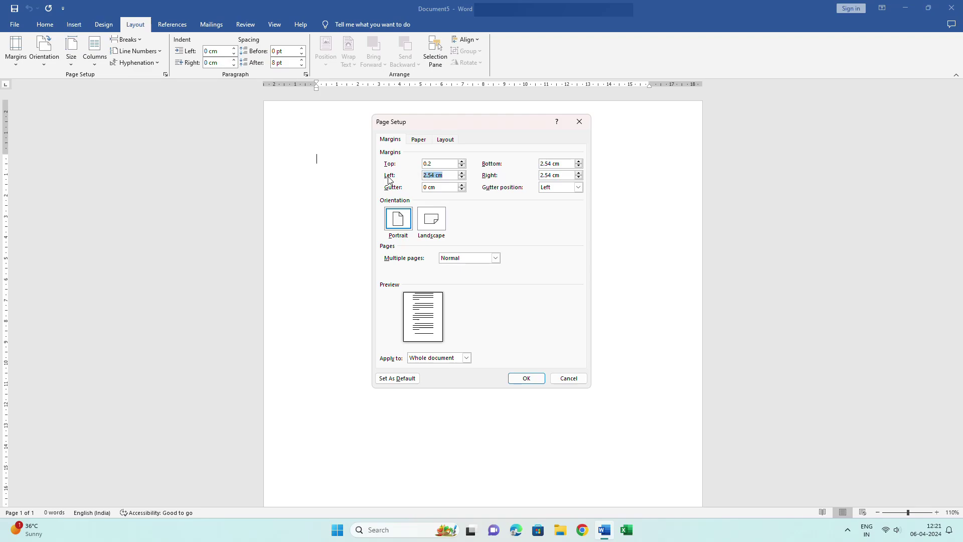
text(0.2)
drag(566, 162, 516, 165)
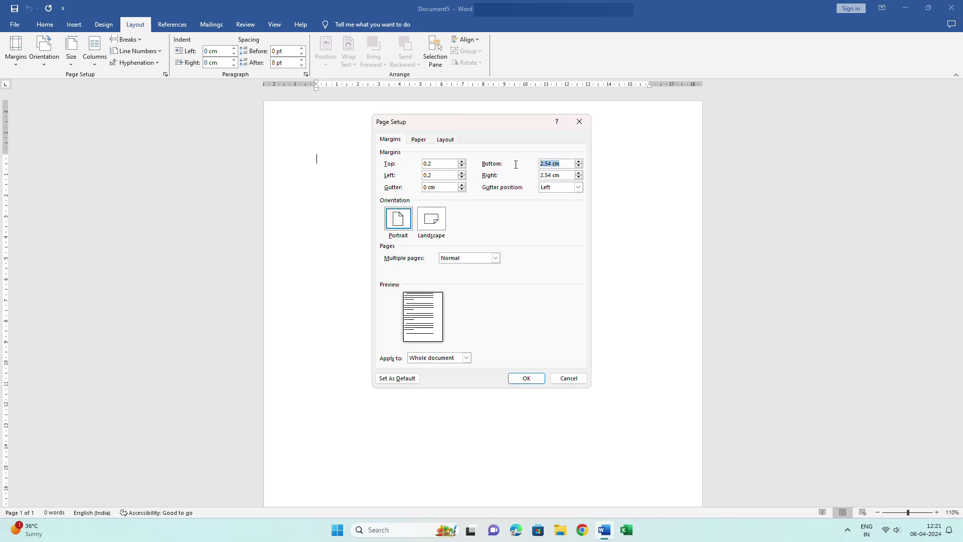
text(0.2)
drag(562, 175, 498, 177)
text(0.)
click(532, 380)
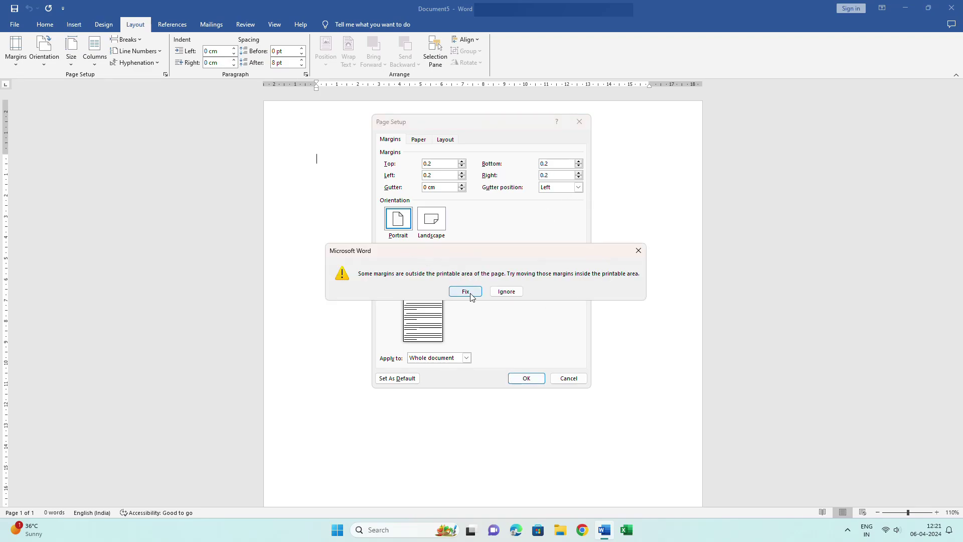
click(506, 292)
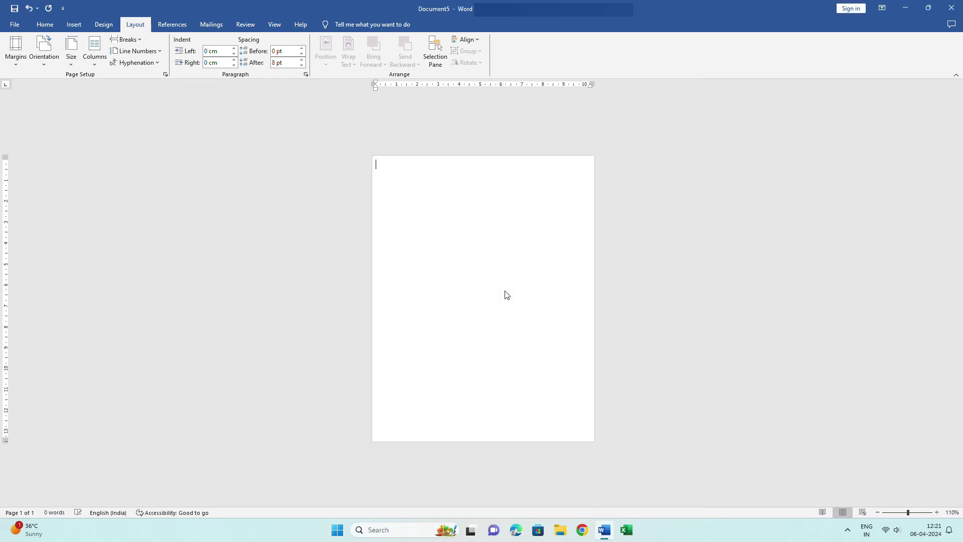
Insert a table with one column and five rows at the start of the page
scroll(506, 295, up, 5)
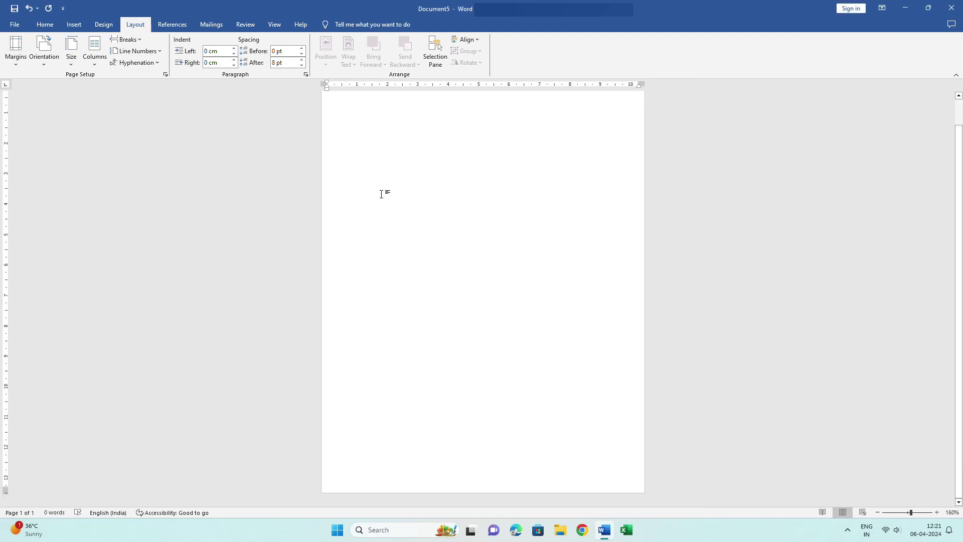
click(78, 27)
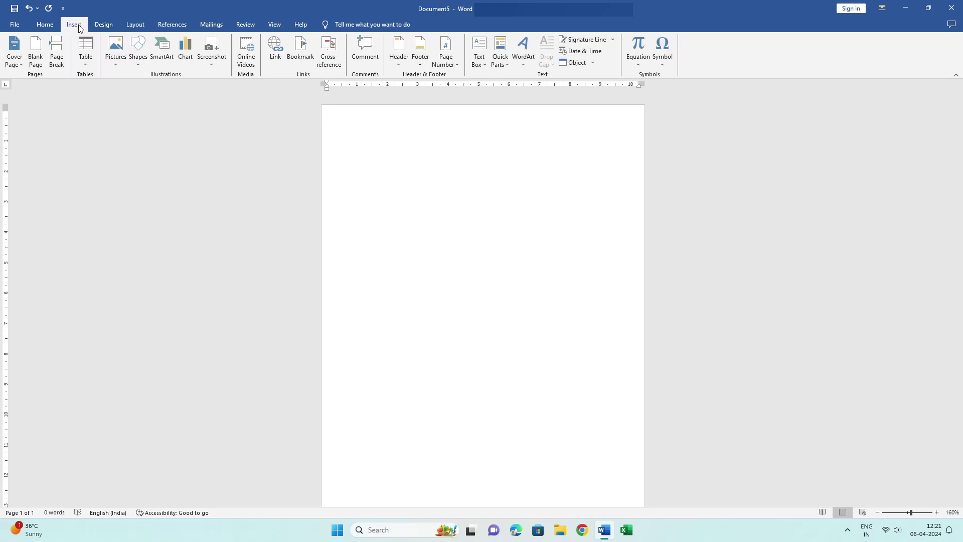
click(87, 65)
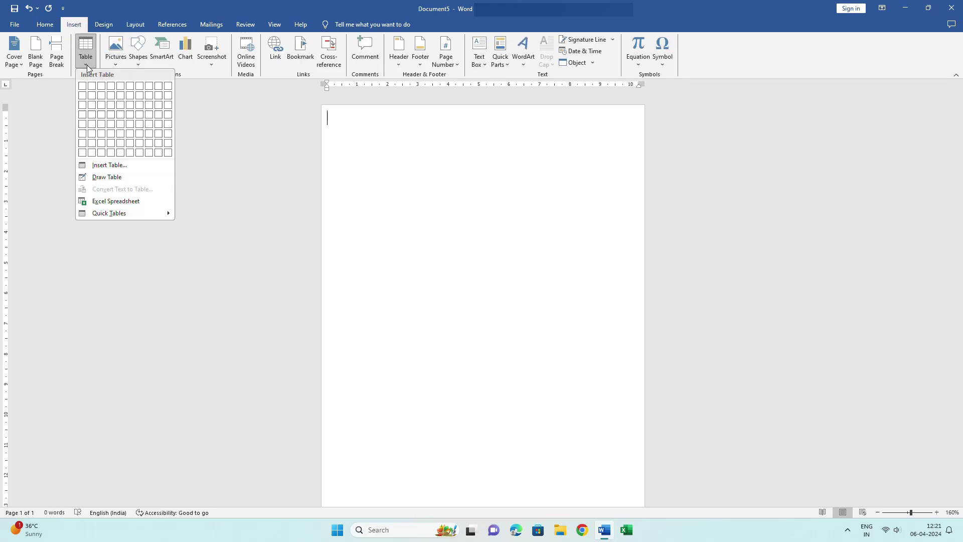
click(82, 124)
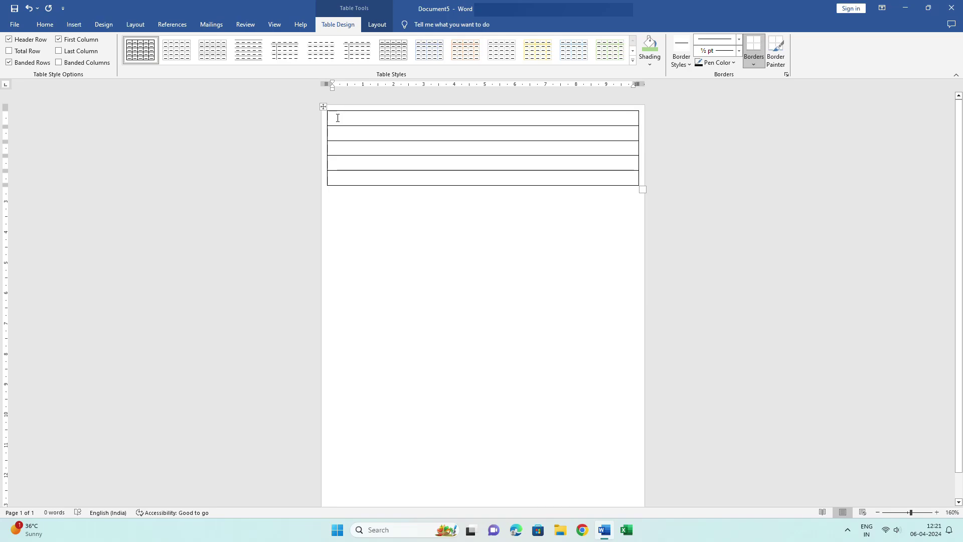
Set the table's first row height to 1.9 cm and the second row height to 1 cm
click(384, 26)
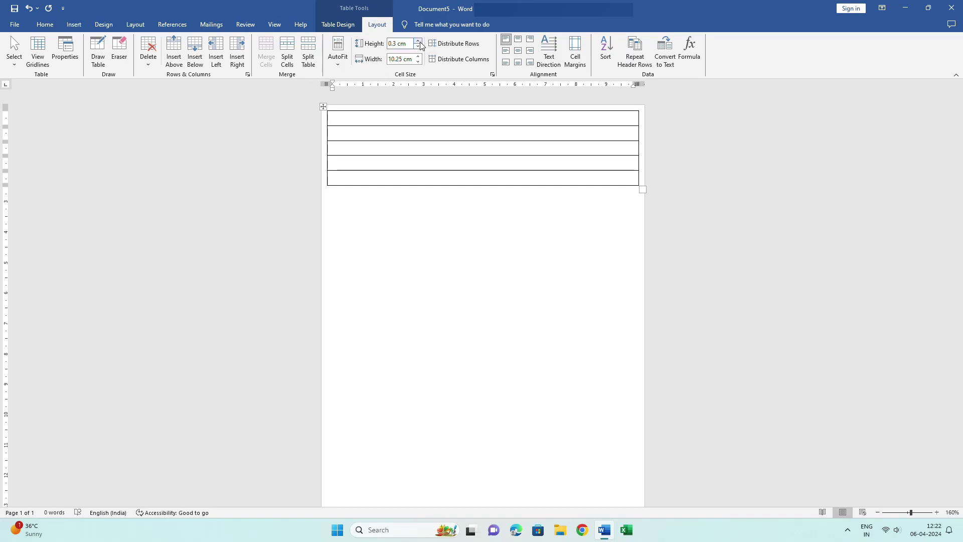
drag(419, 41, 418, 41)
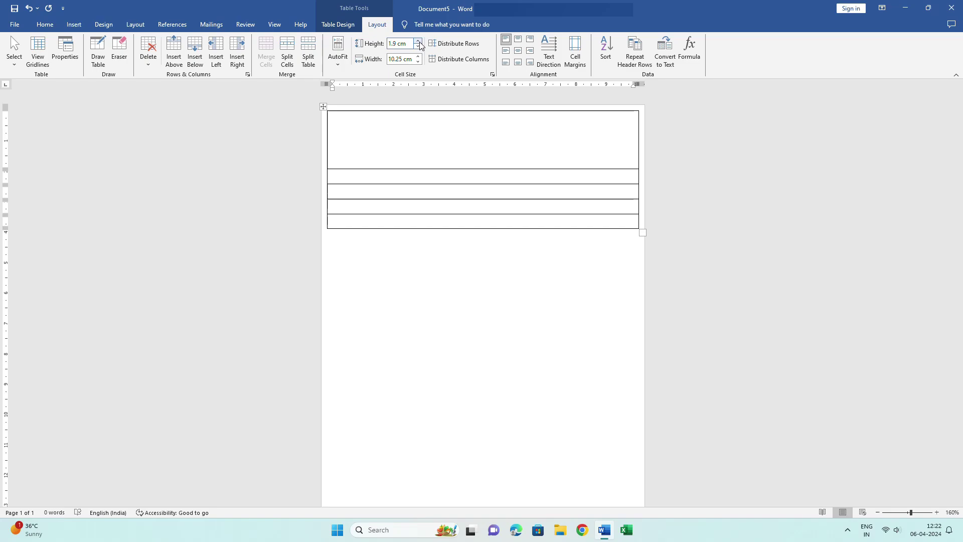
click(421, 122)
click(354, 175)
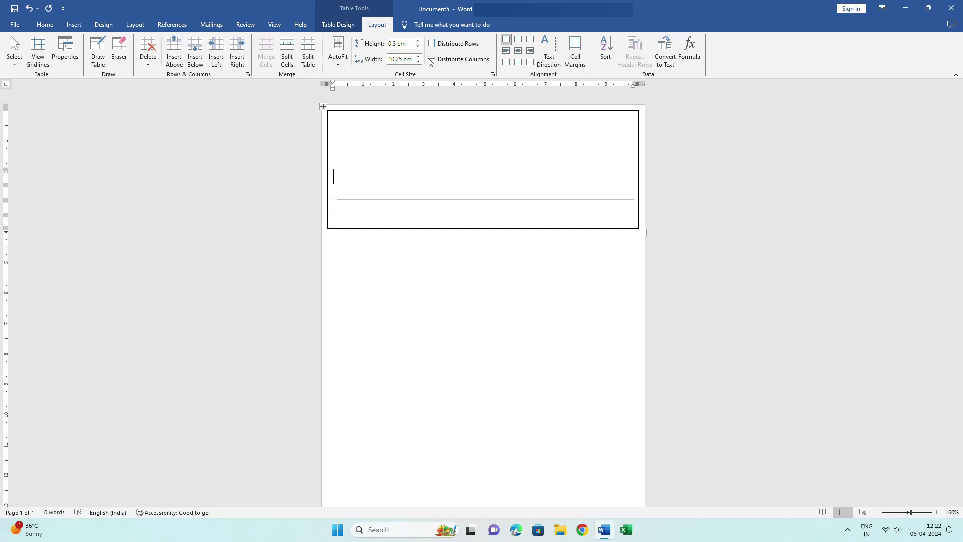
click(419, 42)
drag(419, 42, 419, 42)
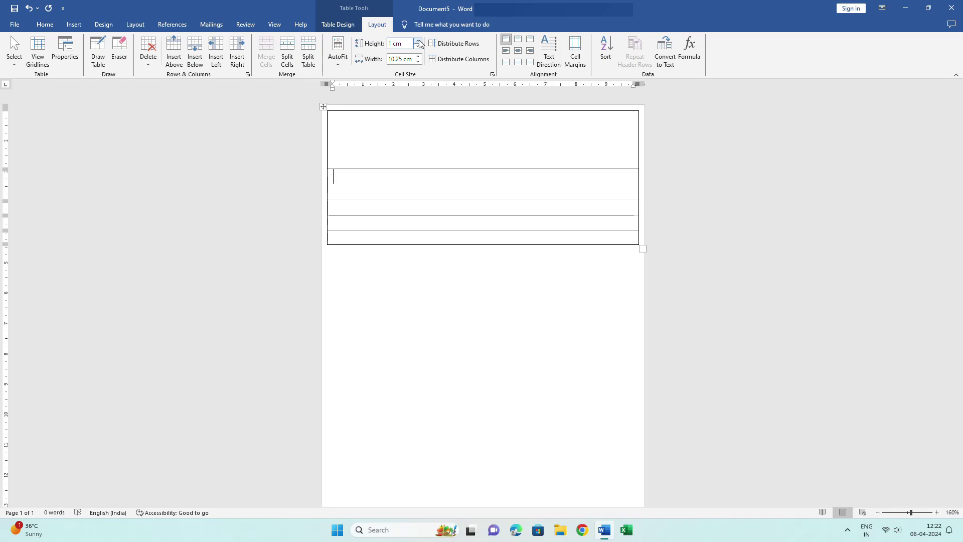
Set the height of the table's third row to 6.7 cm
click(353, 209)
drag(420, 41, 420, 44)
scroll(436, 251, down, 1)
scroll(432, 252, down, 1)
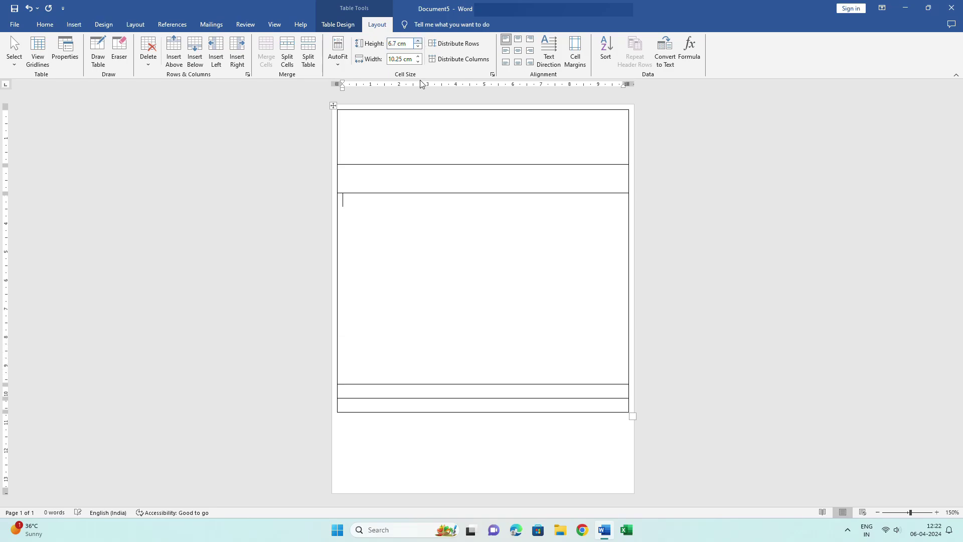
Set the table's fourth row height to 0.7 cm and the last row height to 2.4 cm
click(421, 43)
click(421, 42)
click(421, 42)
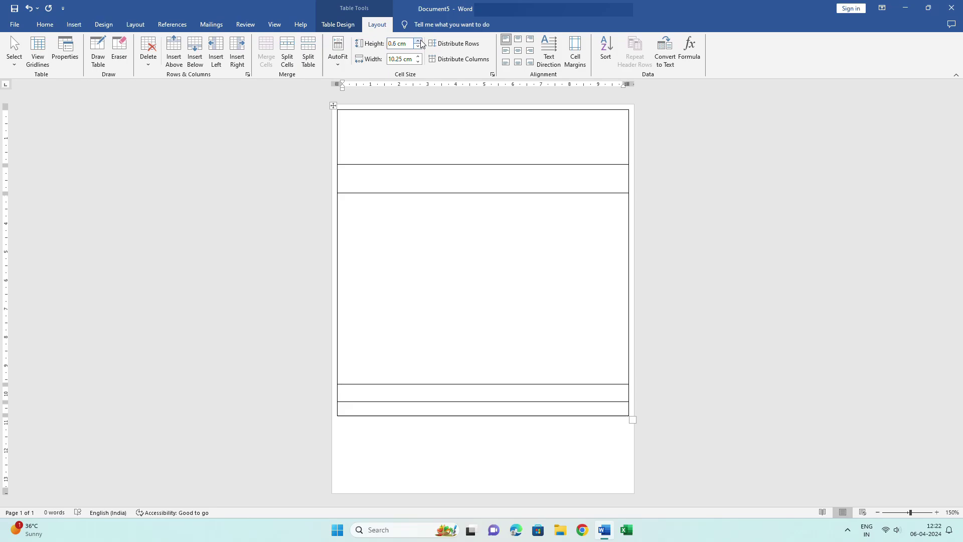
click(421, 42)
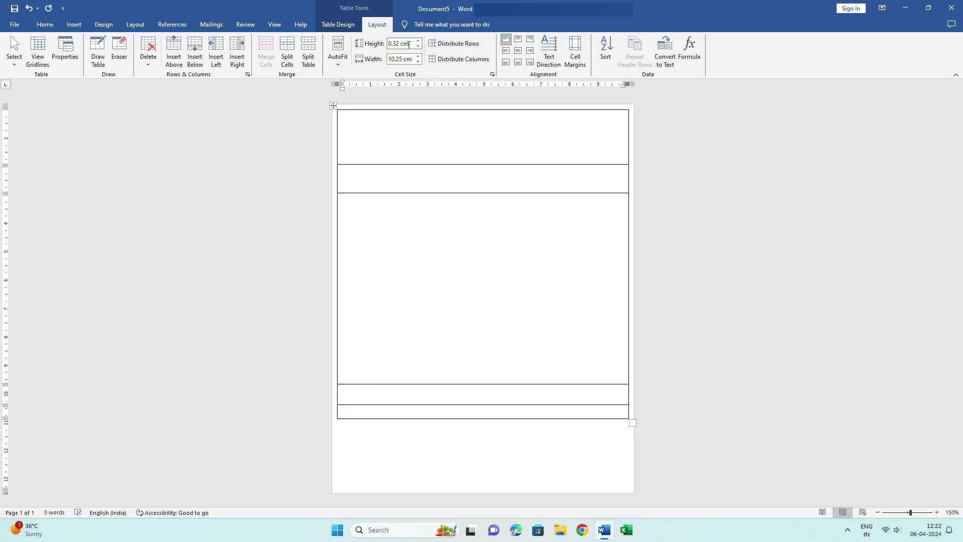
click(421, 42)
click(421, 42)
drag(420, 42, 421, 42)
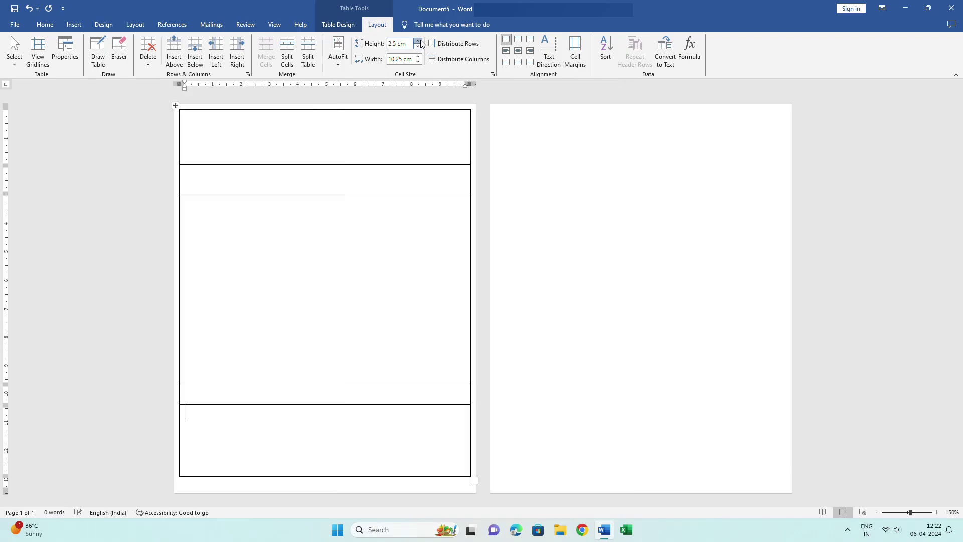
click(419, 46)
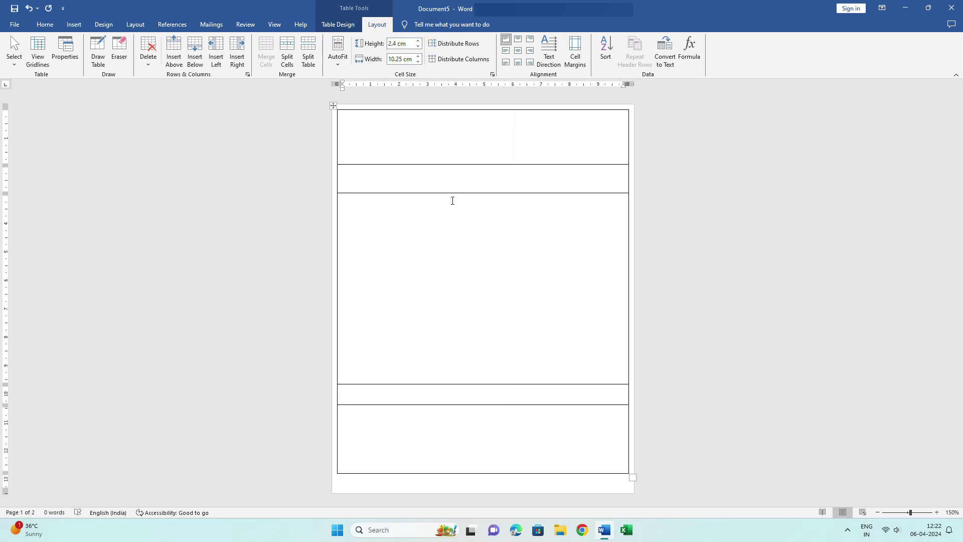
Split the table's first row with a drawn vertical border at about the 2 cm ruler mark
click(375, 135)
scroll(469, 217, up, 3)
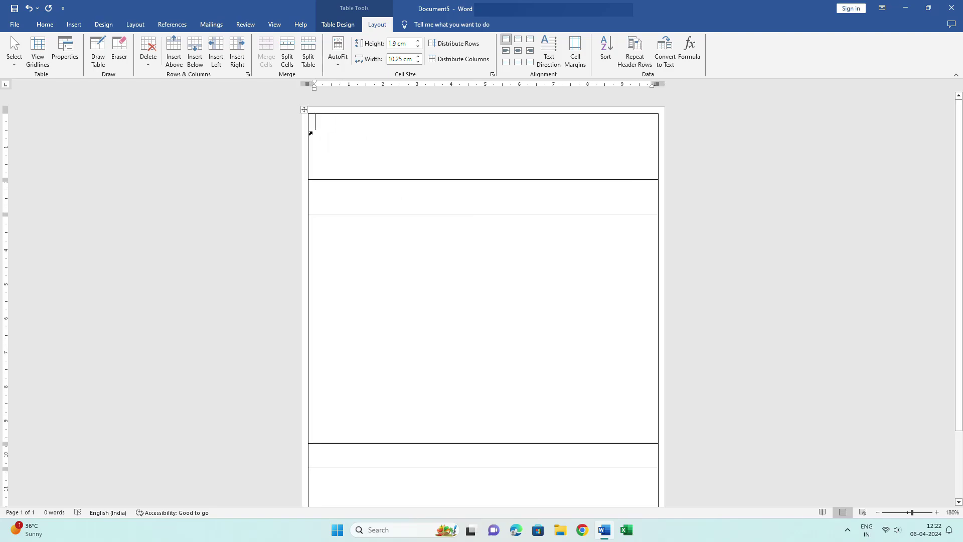
click(96, 56)
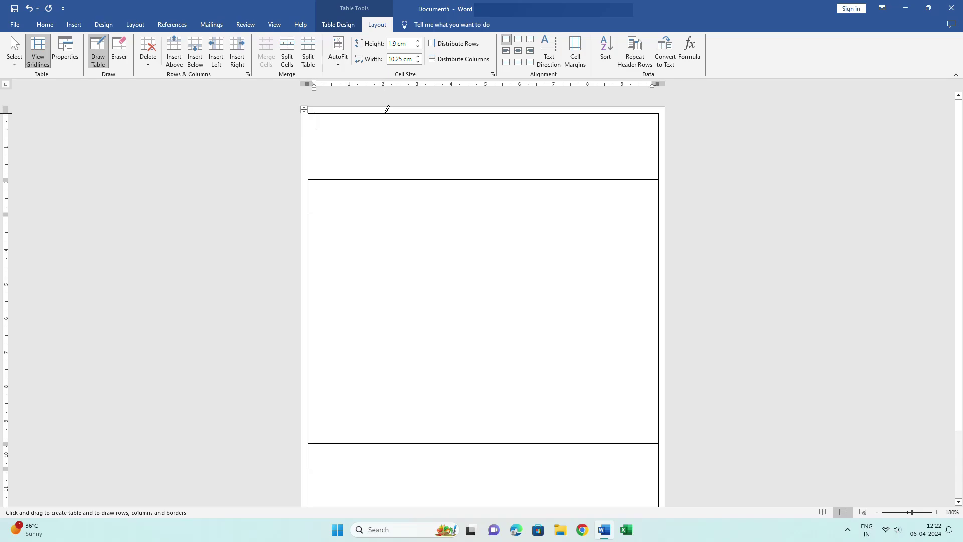
drag(386, 114, 384, 168)
Draw three vertical borders through the second and third rows at about the 1.4, 6.3 and 7.9 cm ruler marks
drag(363, 178, 371, 374)
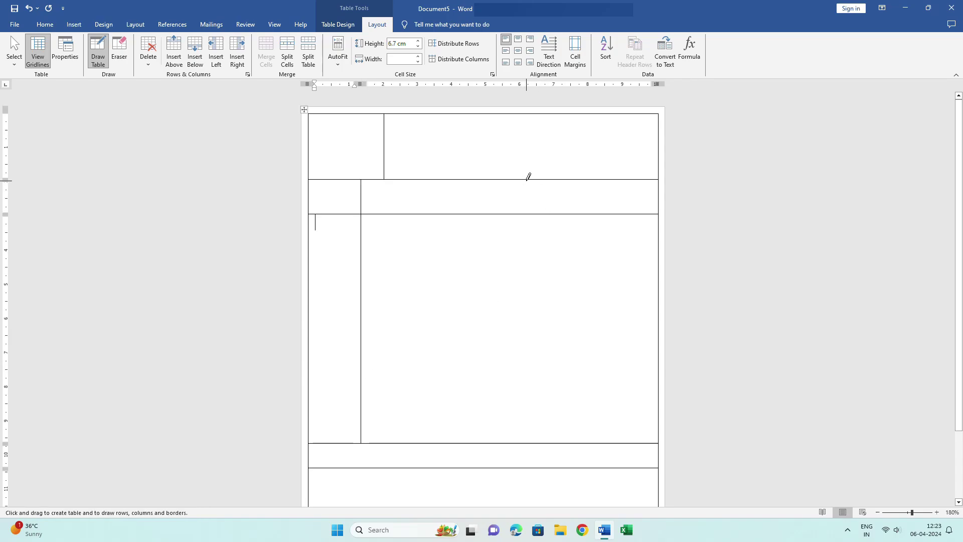
drag(531, 178, 523, 319)
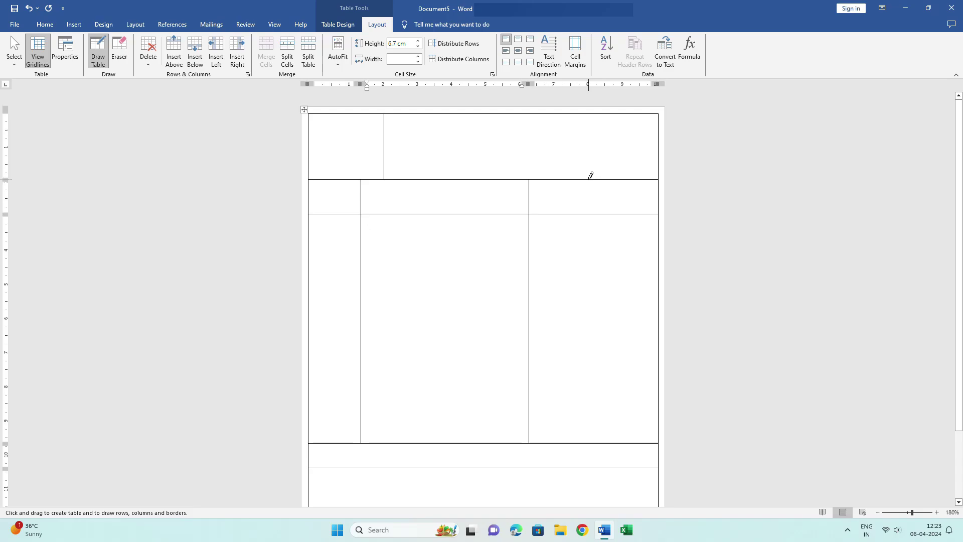
mouse_move(588, 176)
mouse_down()
mouse_move(589, 290)
mouse_move(612, 294)
mouse_up()
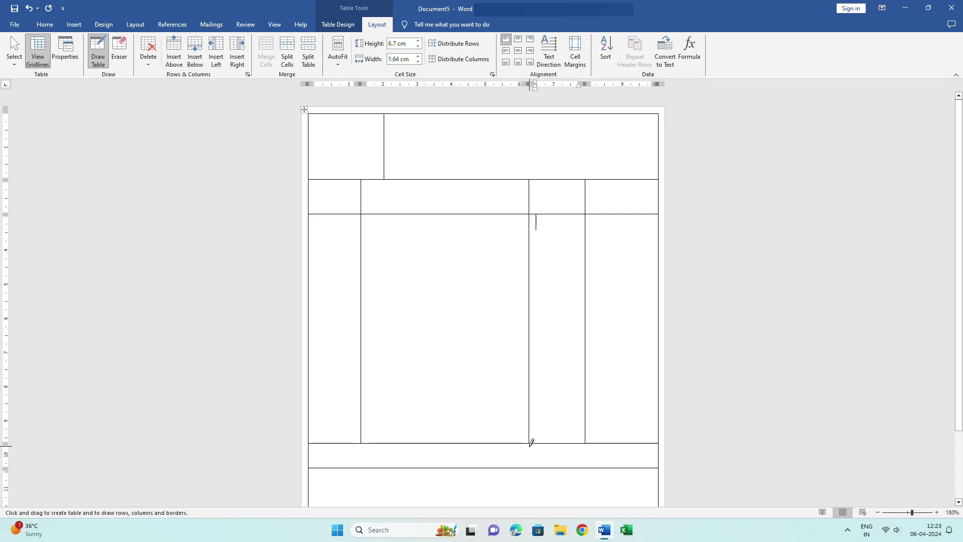
Extend the two rightmost column borders down through the fourth row and stop drawing table borders
drag(532, 437, 531, 465)
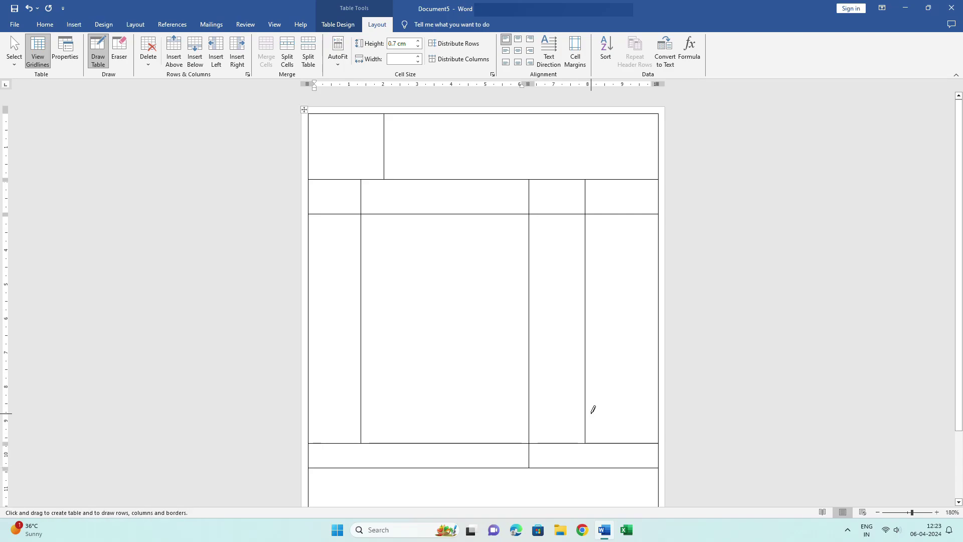
drag(588, 409, 586, 464)
scroll(467, 281, up, 4)
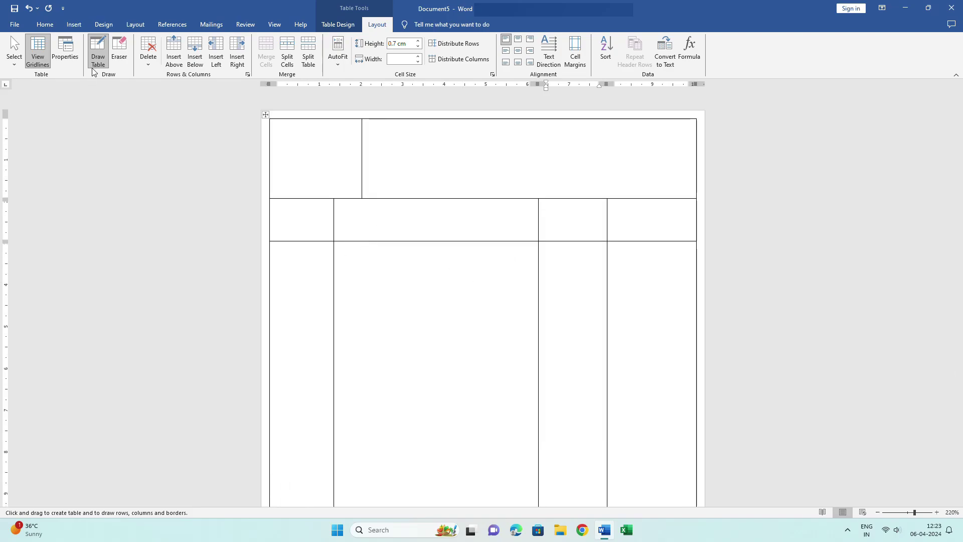
click(98, 51)
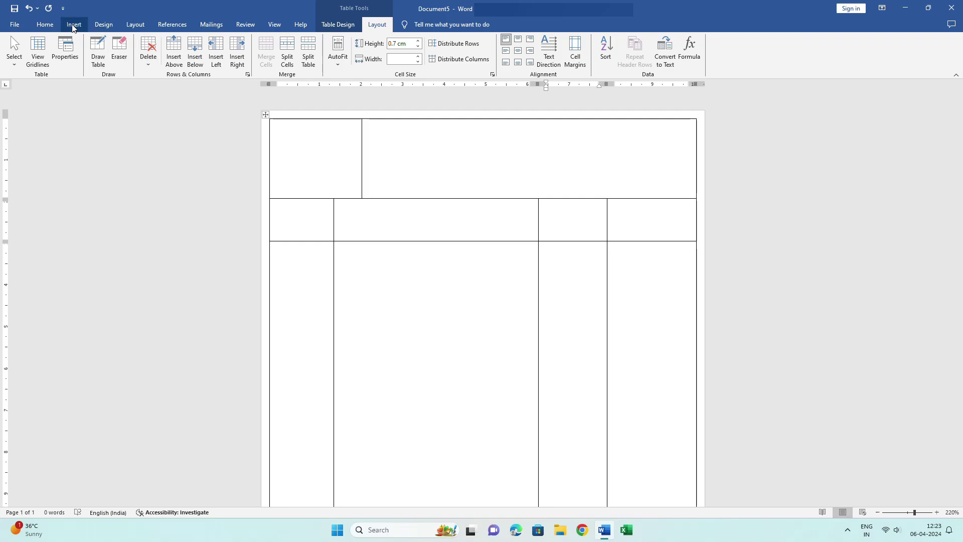
Insert the picture file TH from this device into the table's first cell
click(278, 131)
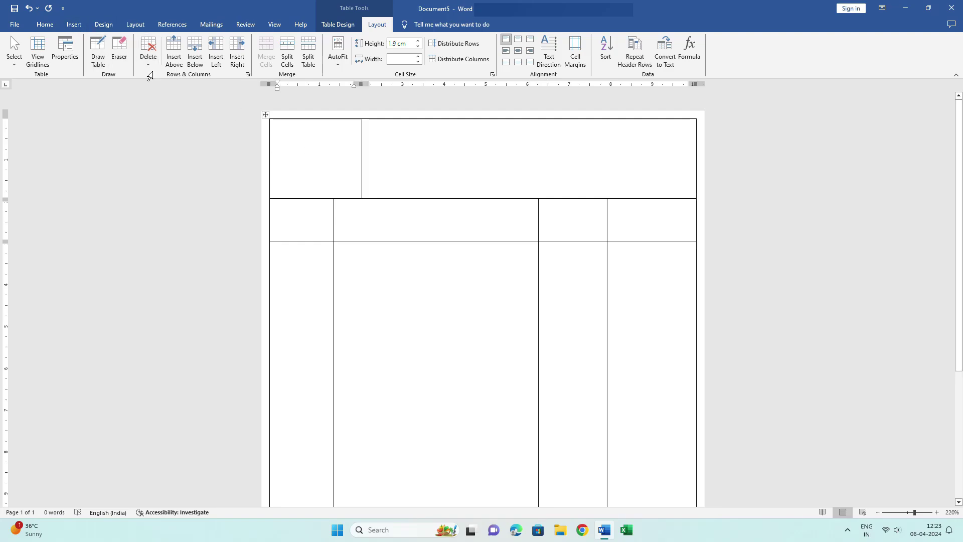
click(74, 24)
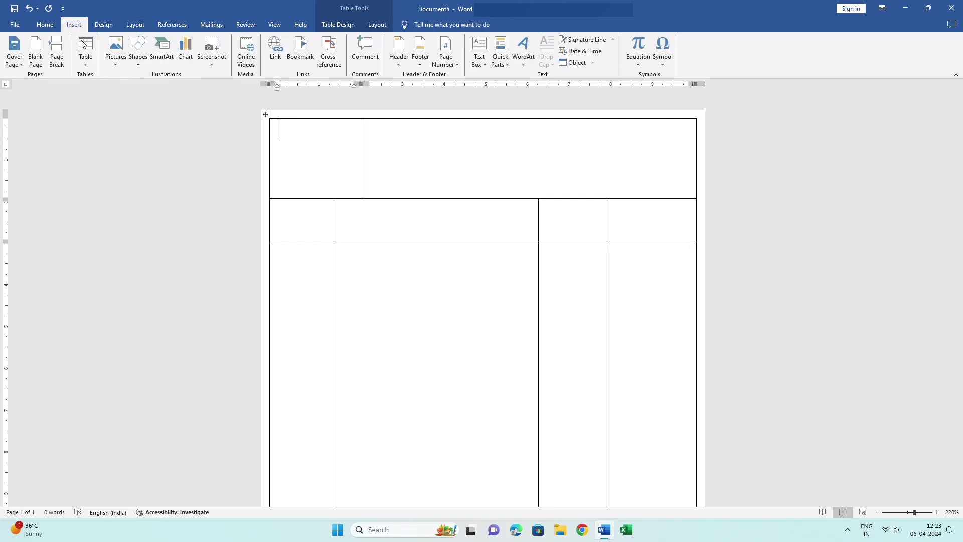
click(120, 67)
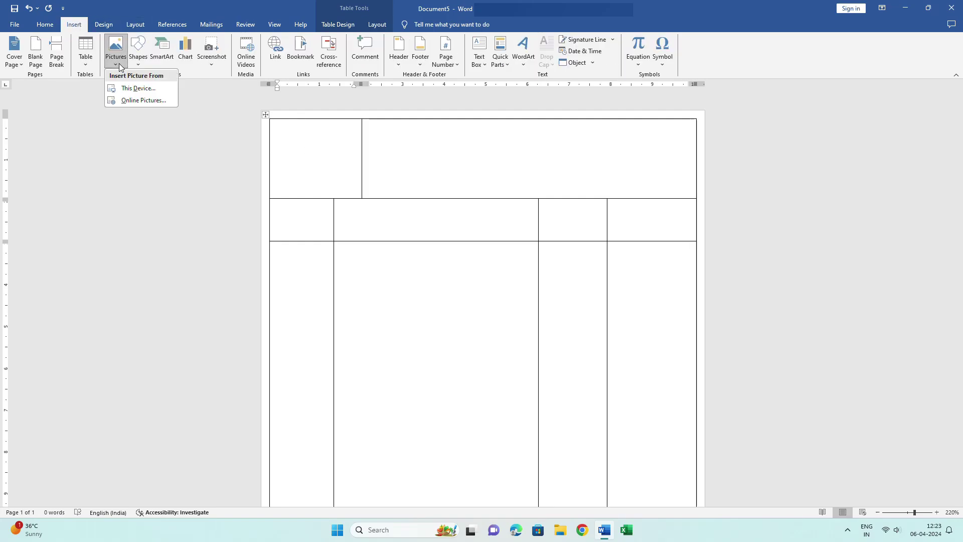
click(161, 92)
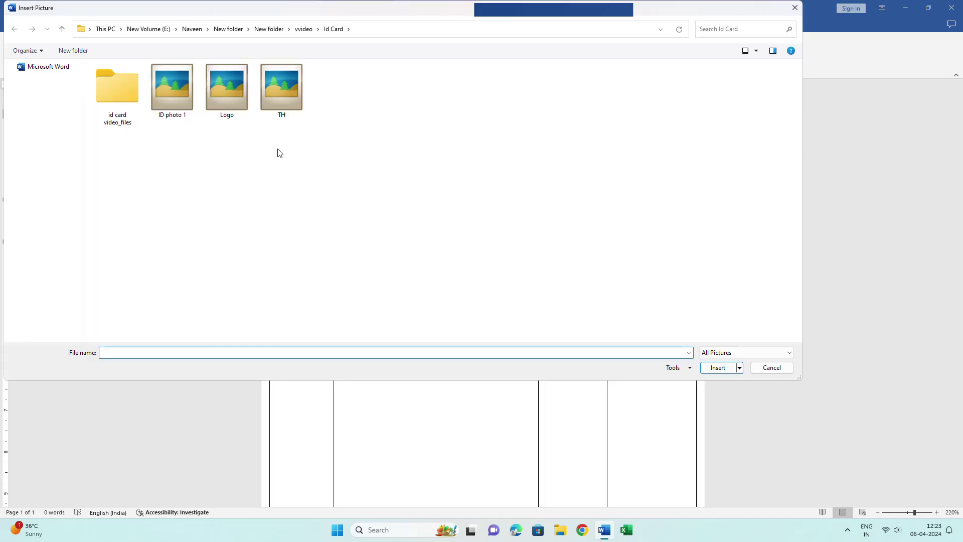
double_click(278, 90)
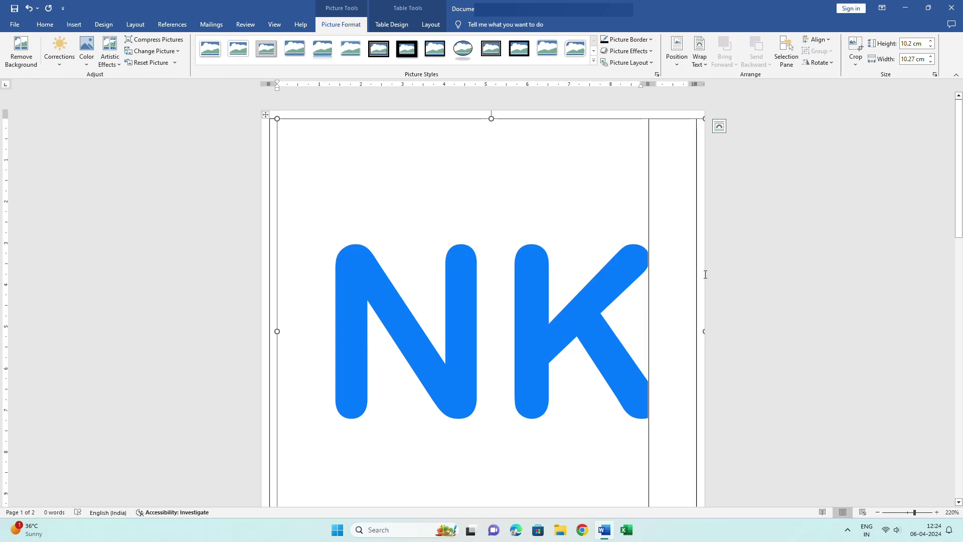
Set the NK logo picture's text wrapping to In Front of Text
right_click(525, 263)
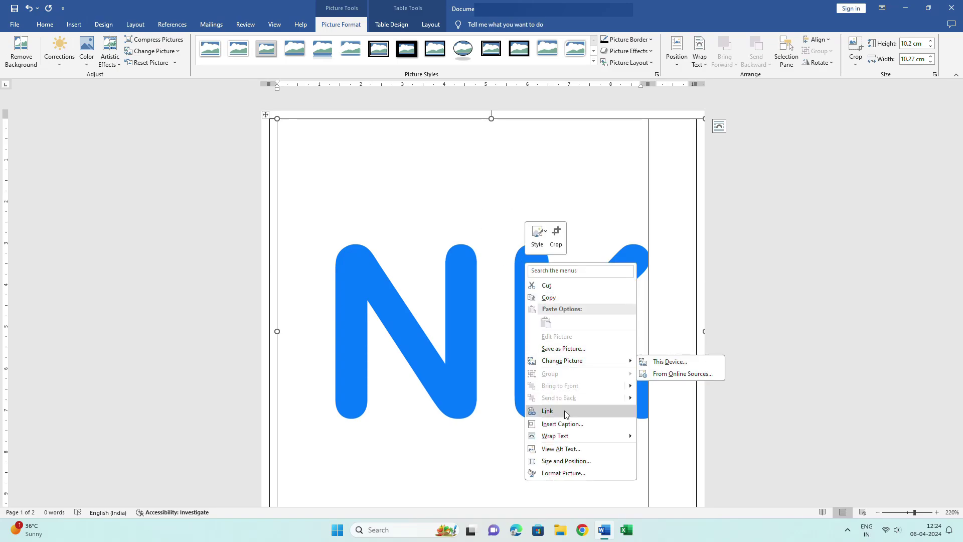
mouse_move(569, 436)
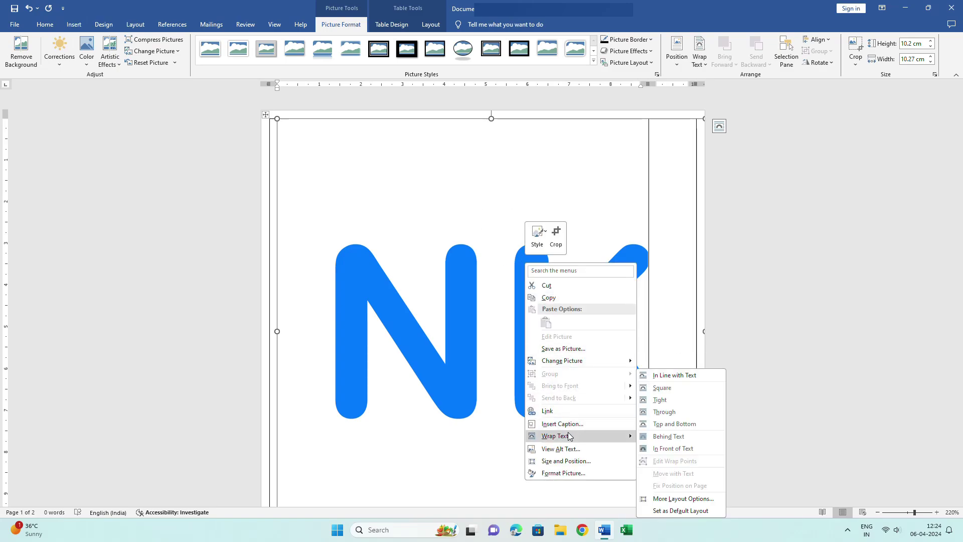
click(699, 448)
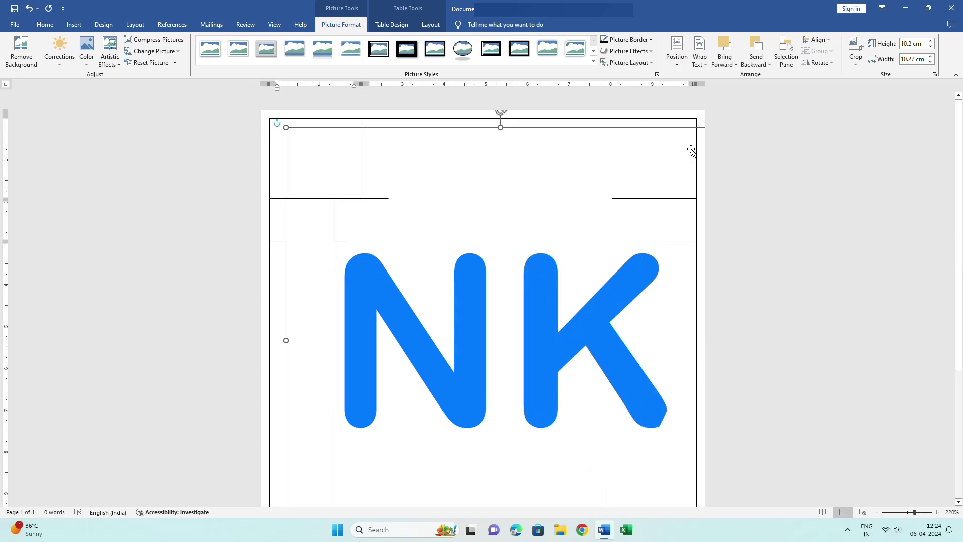
Shrink the NK logo to about 1.54 cm high by 1.55 cm wide and place it inside the table's first cell
drag(286, 129, 437, 231)
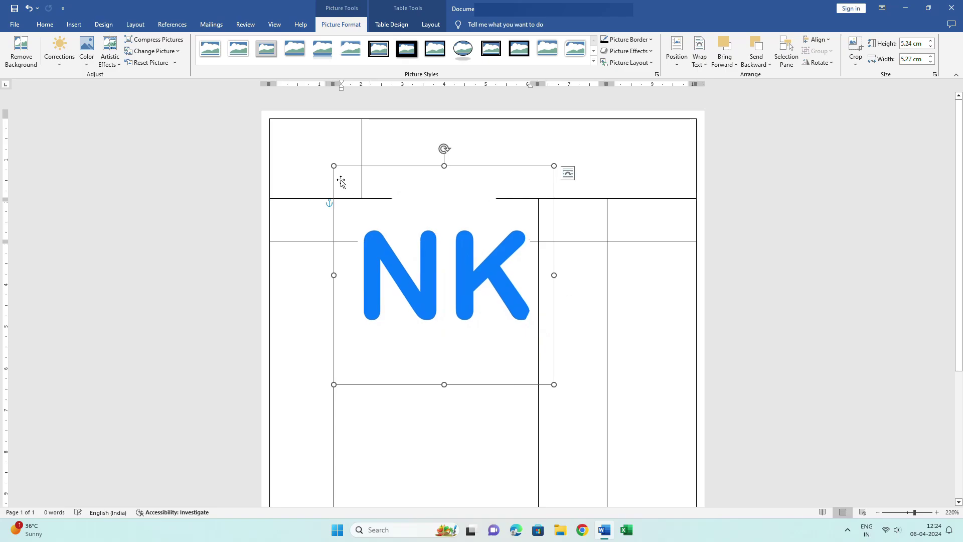
drag(333, 167, 490, 325)
drag(536, 351, 335, 157)
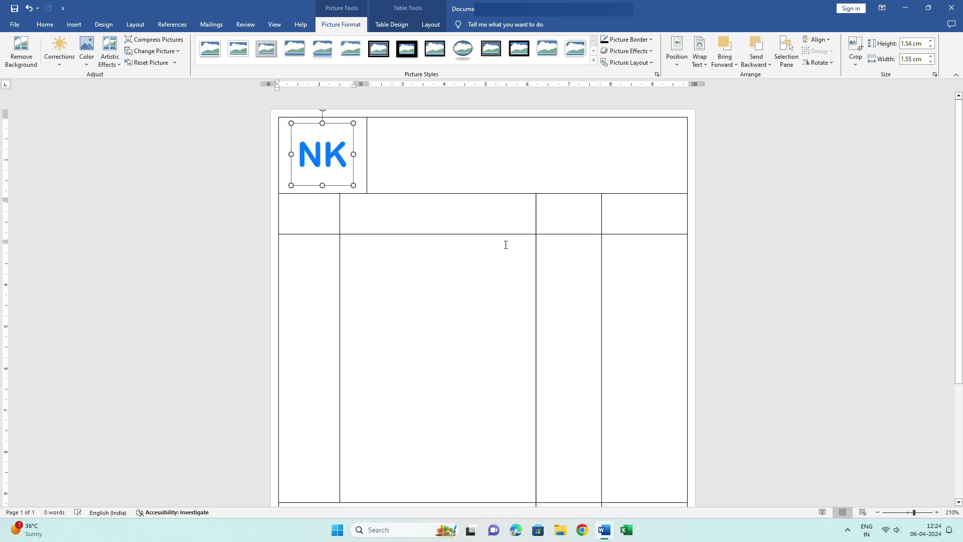
Apply the oval picture style with the thick dark frame to the logo and reduce its border weight to a thinner line
scroll(506, 245, down, 2)
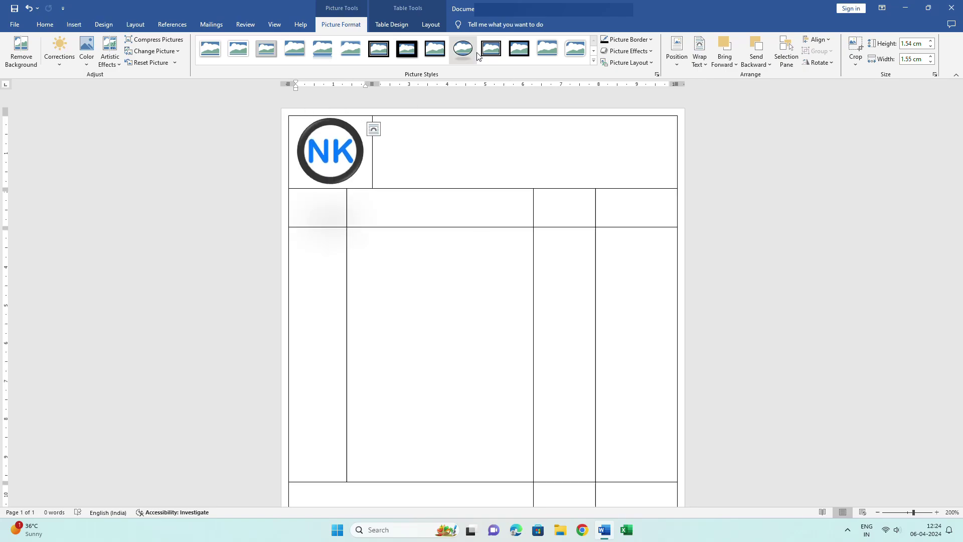
click(594, 61)
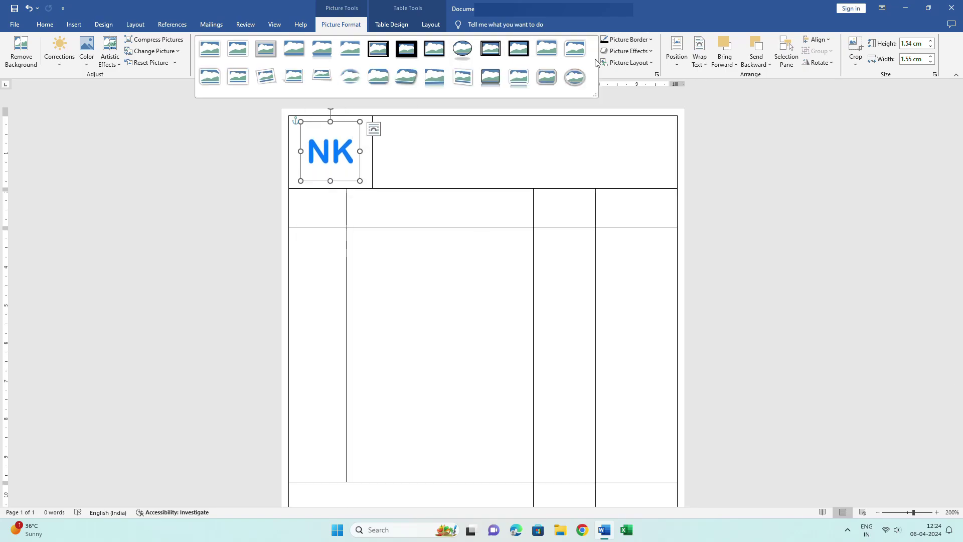
click(467, 49)
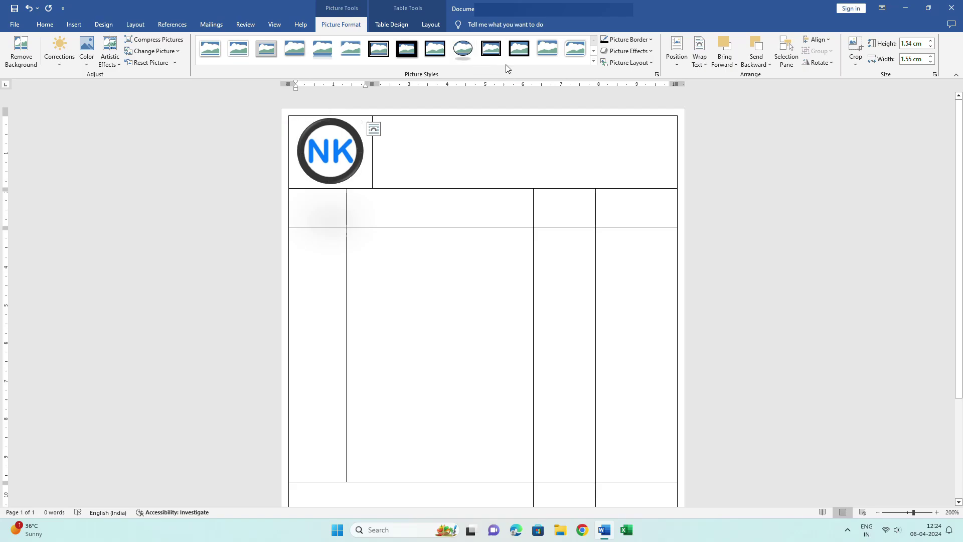
click(649, 41)
mouse_move(634, 194)
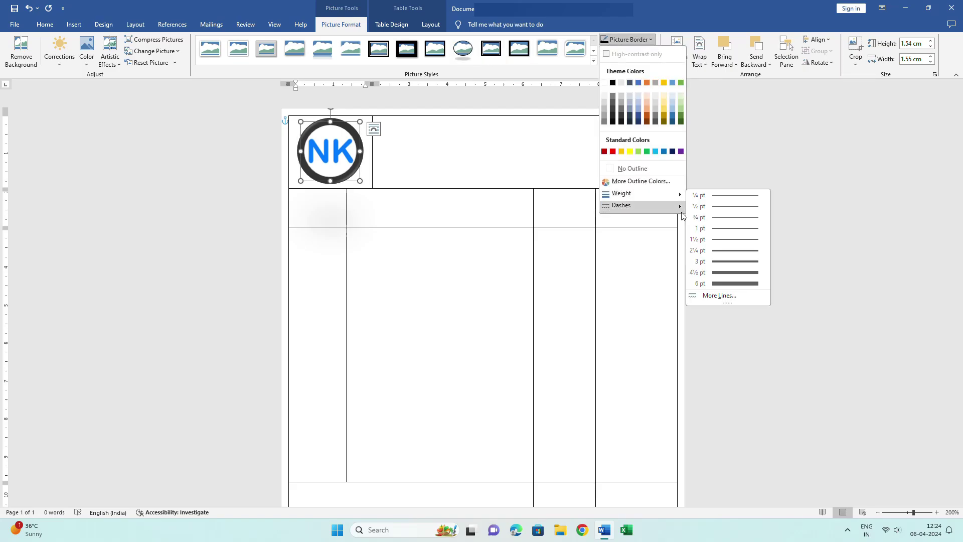
click(728, 233)
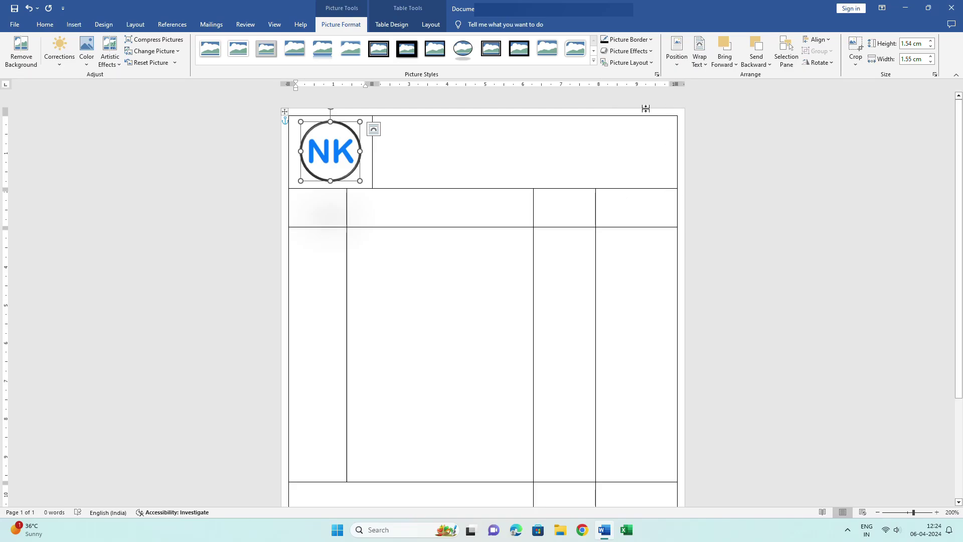
Add a right-aligned "Date:" label followed by a dotted fill-in line in the first row's second cell
click(589, 151)
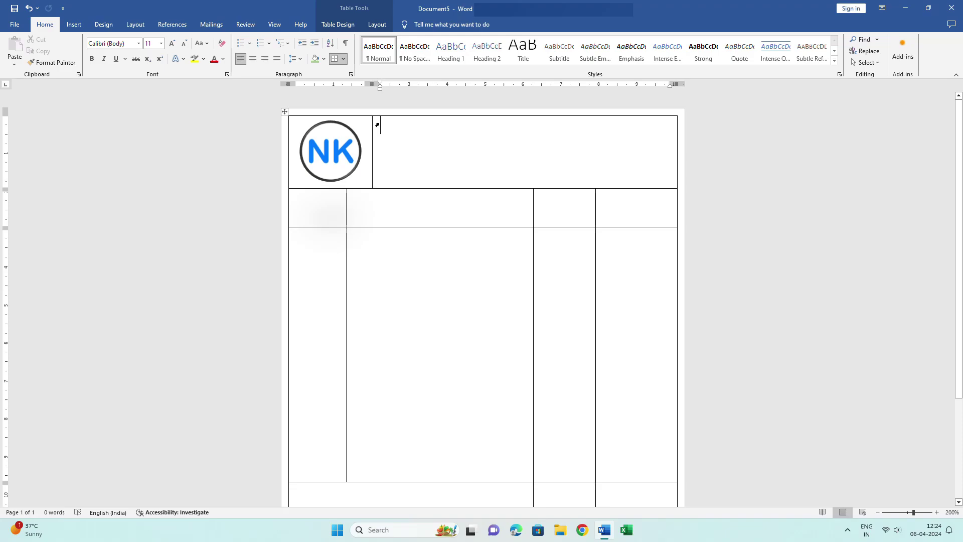
click(265, 59)
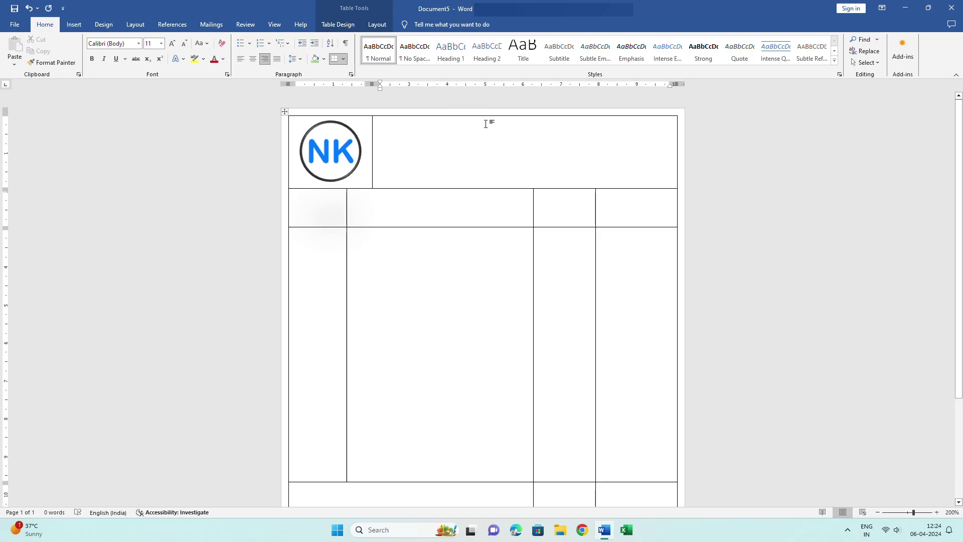
text(Dat)
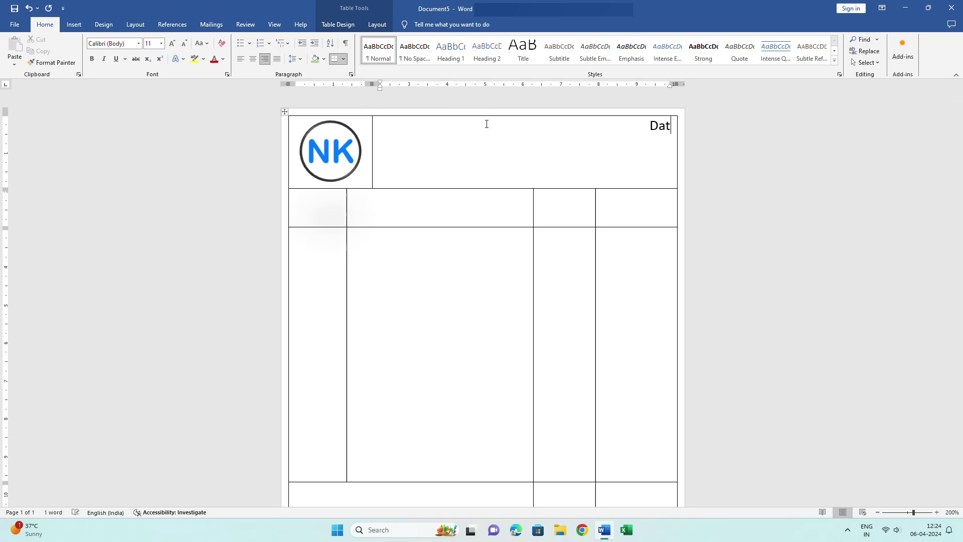
text(e:)
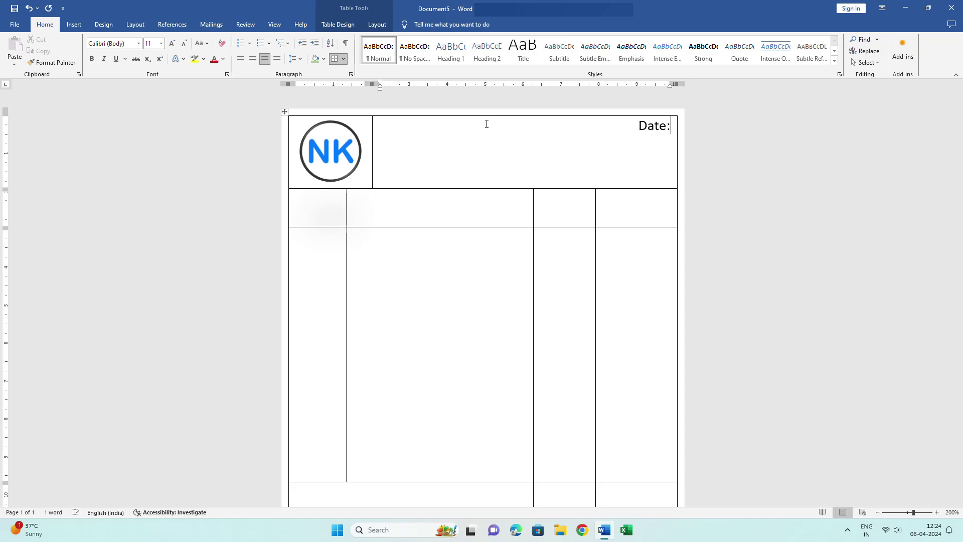
text( ....)
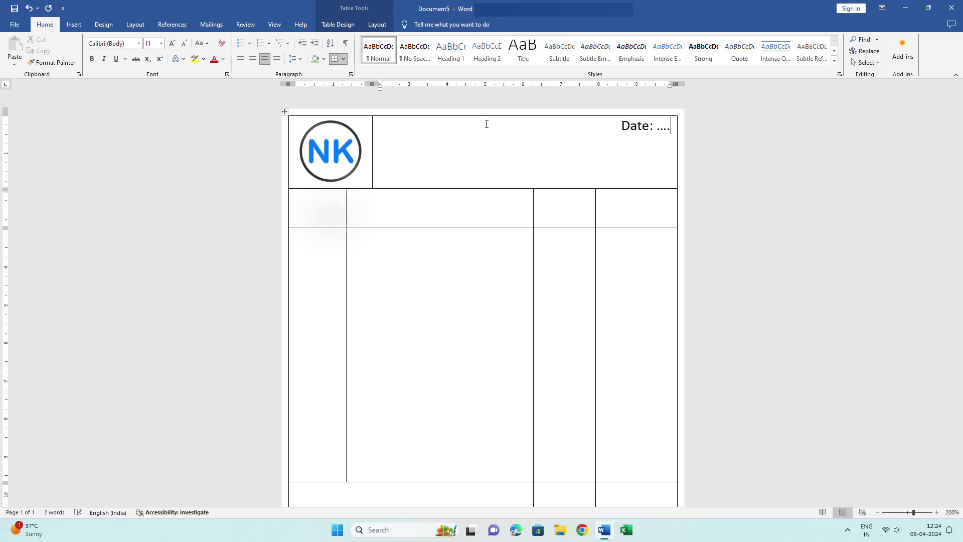
text(............ )
Add a centred "NAVEEN TRADERS" heading below the date line and format it bold at 20 pt
text(NAVEEN )
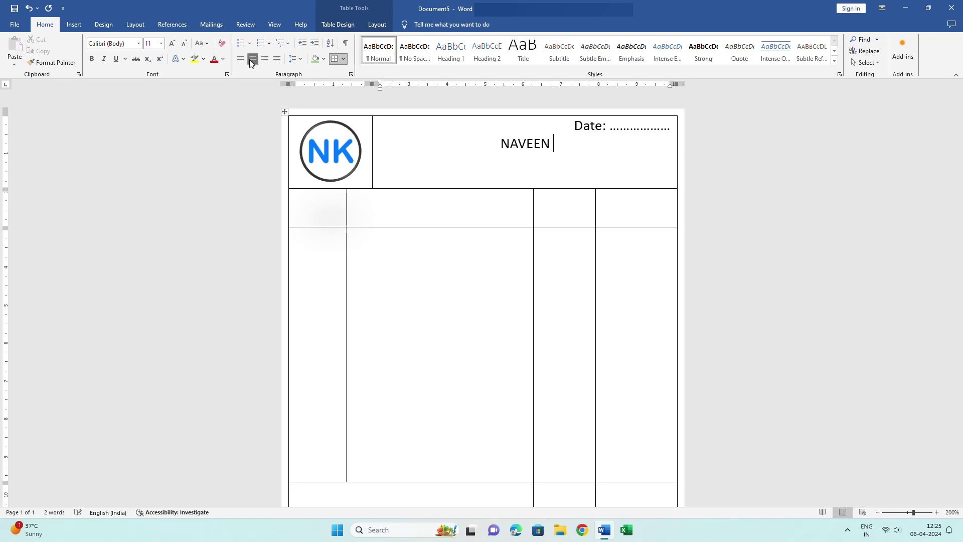
text(TRADERS)
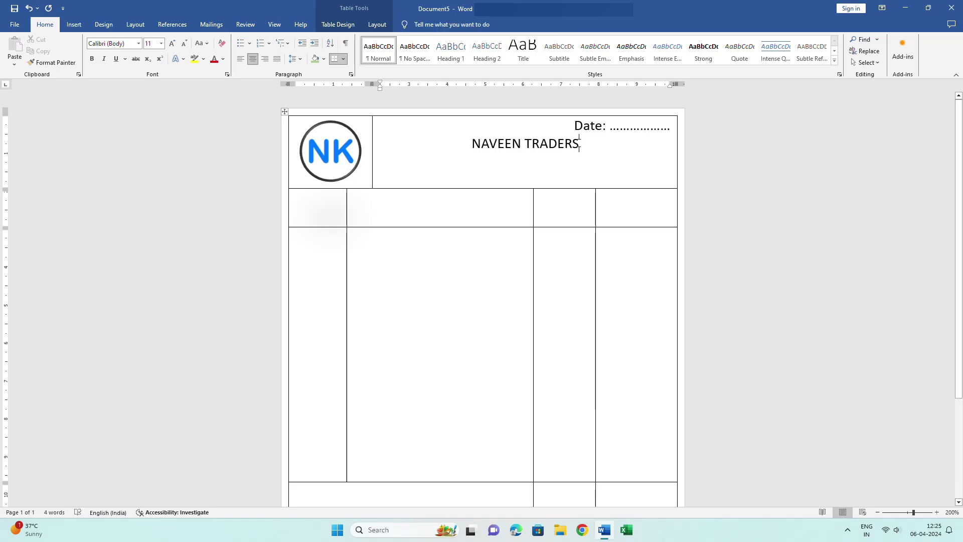
drag(580, 145, 477, 145)
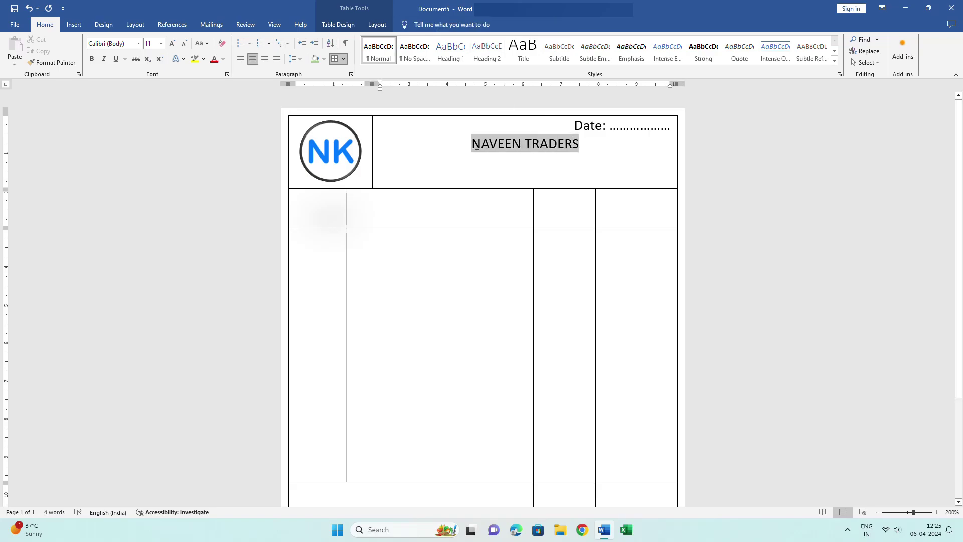
click(92, 59)
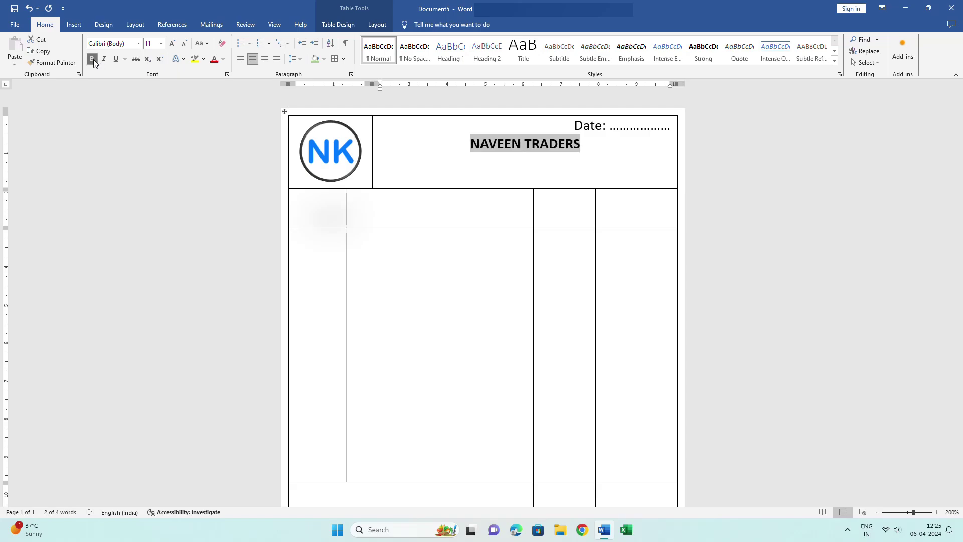
click(174, 44)
click(174, 44)
click(174, 44)
click(174, 44)
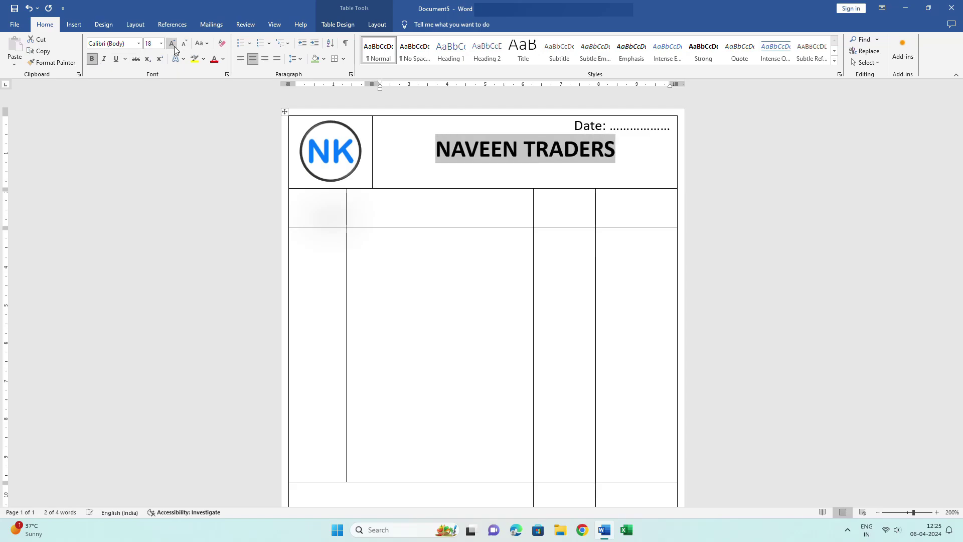
click(174, 46)
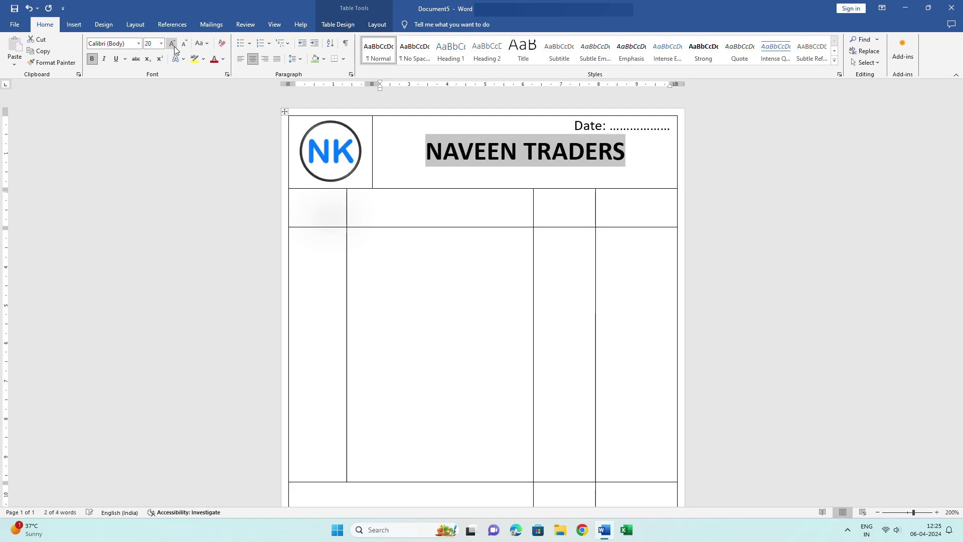
Add the business's address line below the heading in regular, non-bold 11 pt text
click(626, 156)
key(Return)
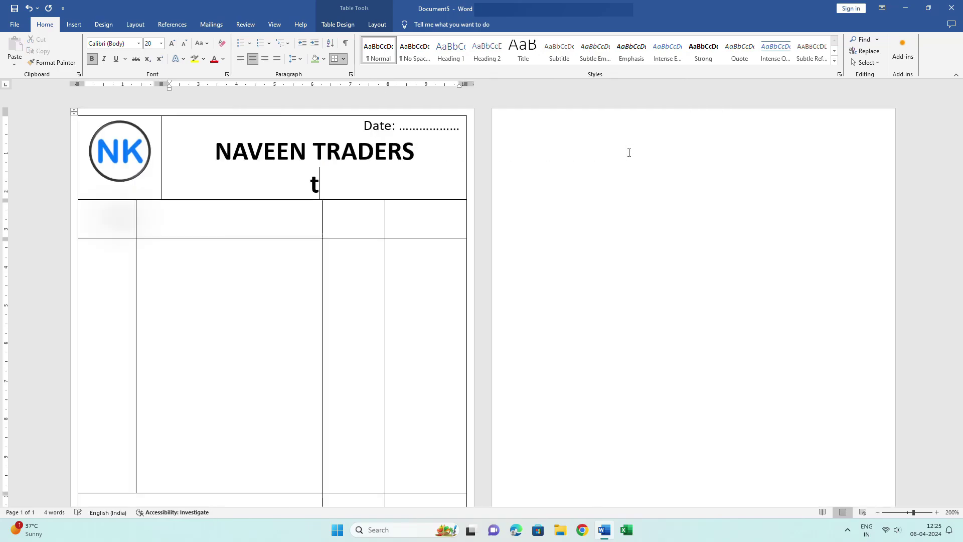
text(A)
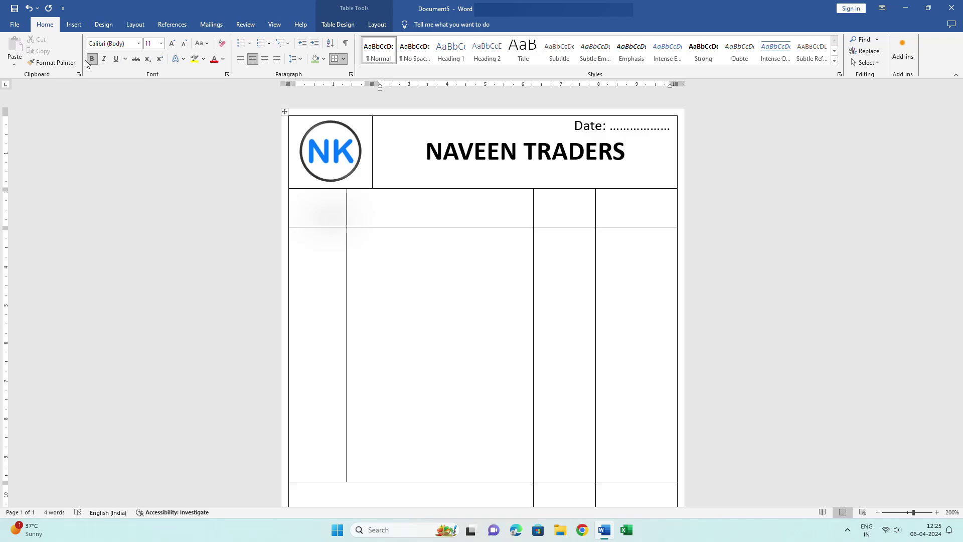
mouse_move(280, 182)
text(TAMIL NADU,)
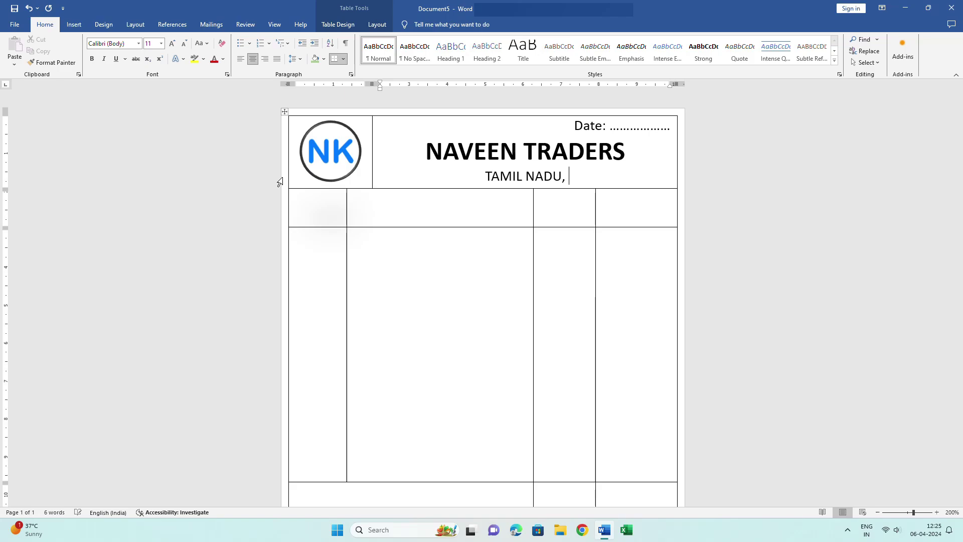
text( CHENNAI-)
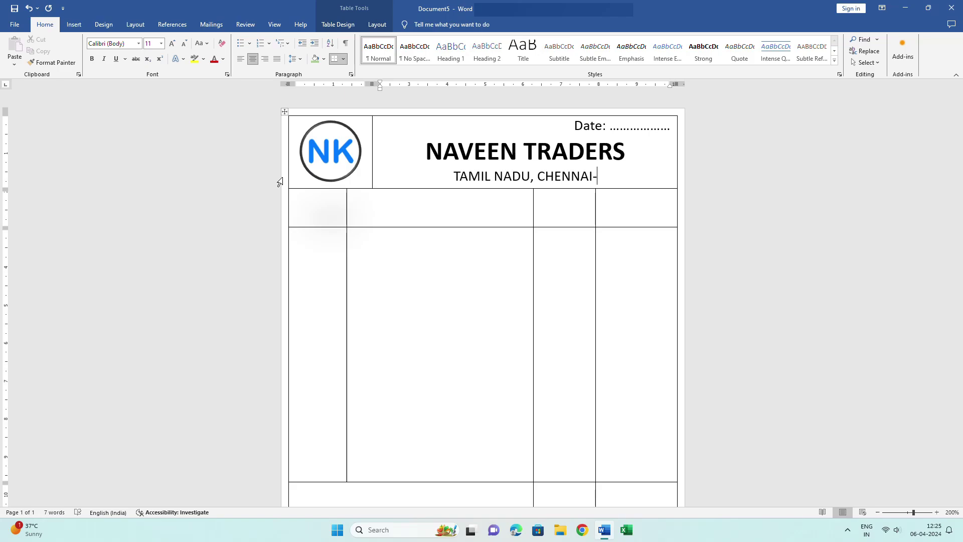
text(1)
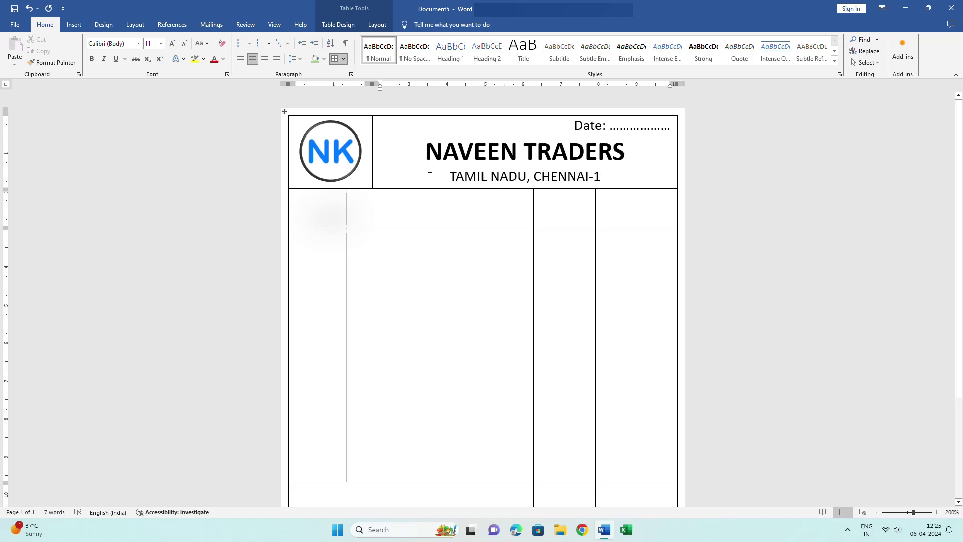
Centre the contents of all four cells in the table's second row both horizontally and vertically
click(451, 229)
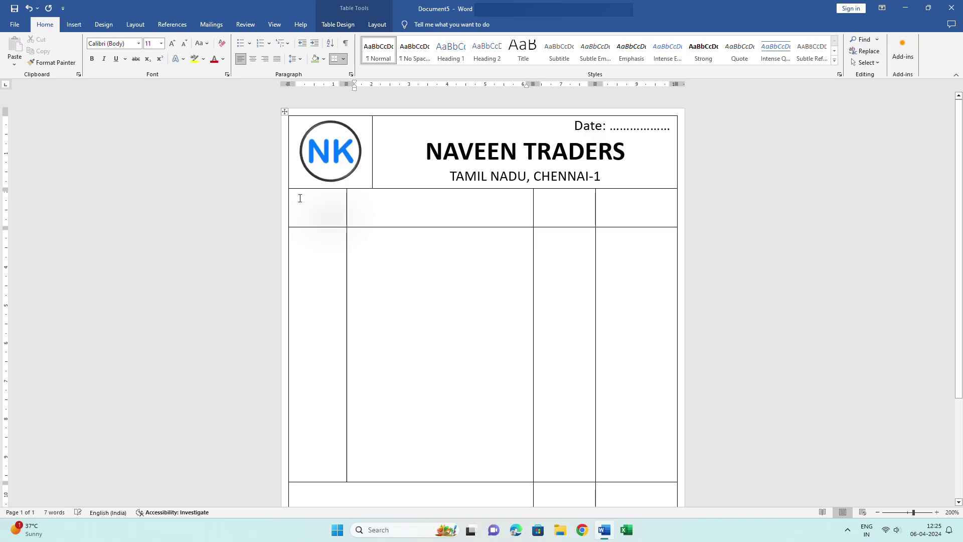
drag(483, 220, 651, 205)
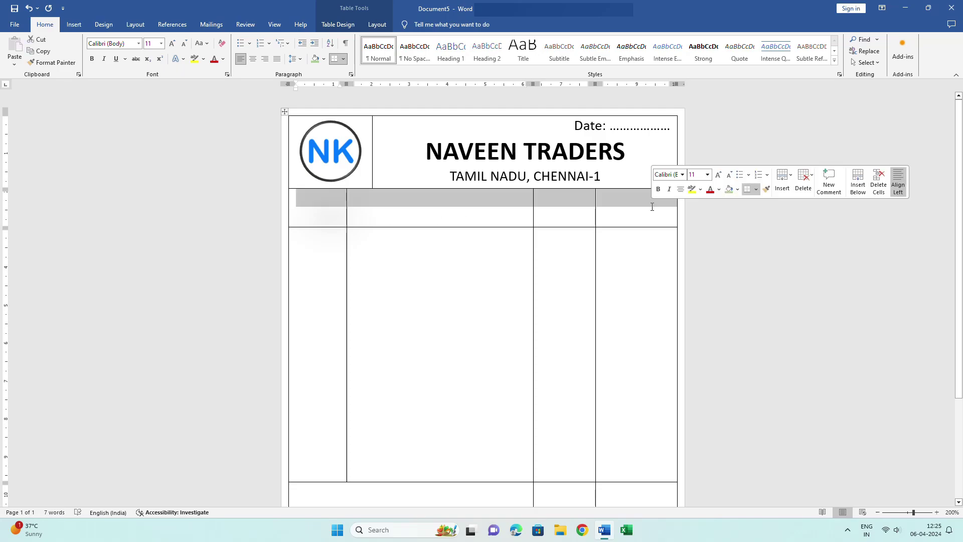
click(375, 25)
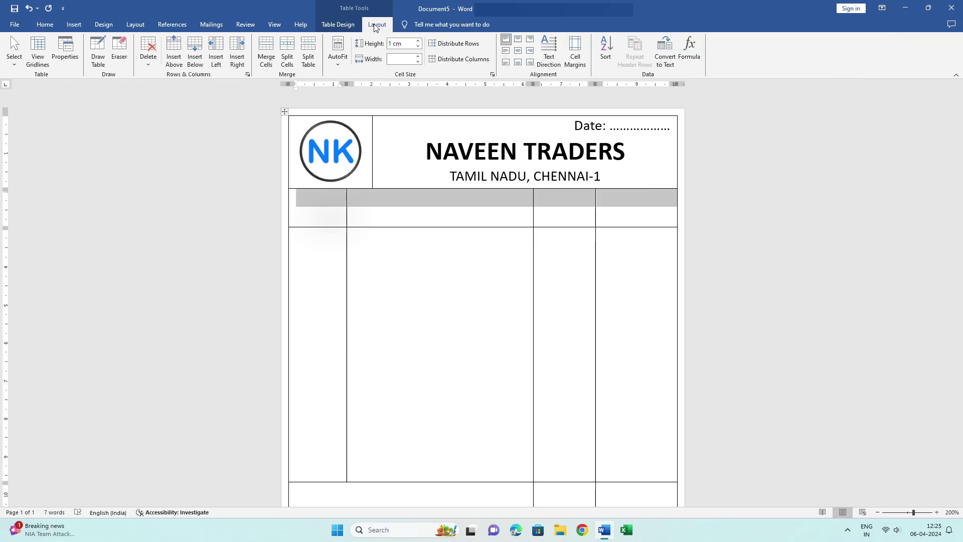
click(518, 53)
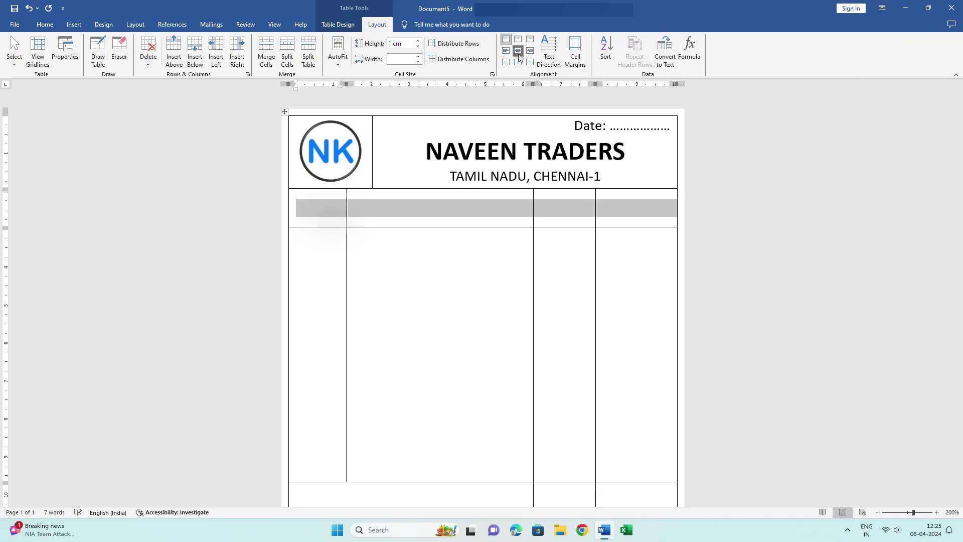
Enter the heading "QTY" in the second row's first cell in bold 12 pt text
click(309, 211)
click(45, 24)
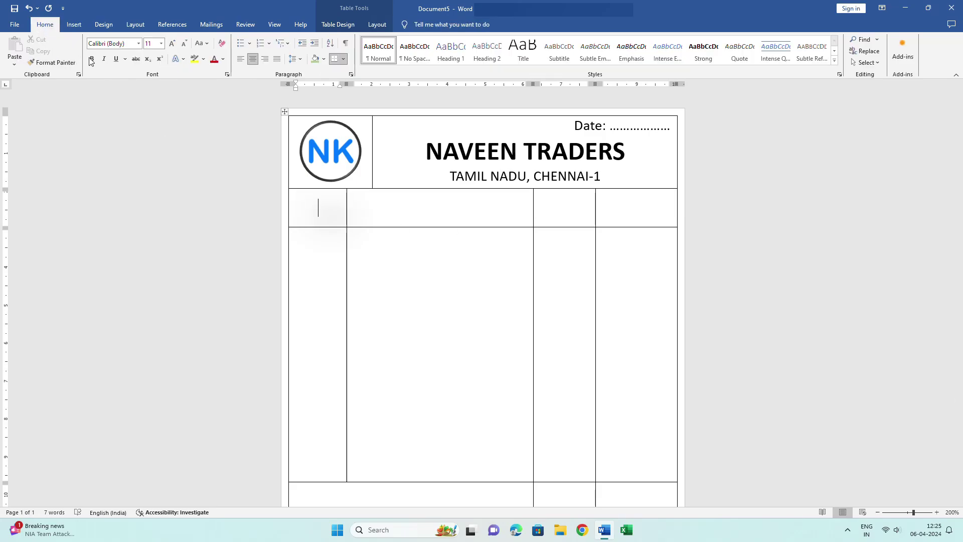
click(92, 59)
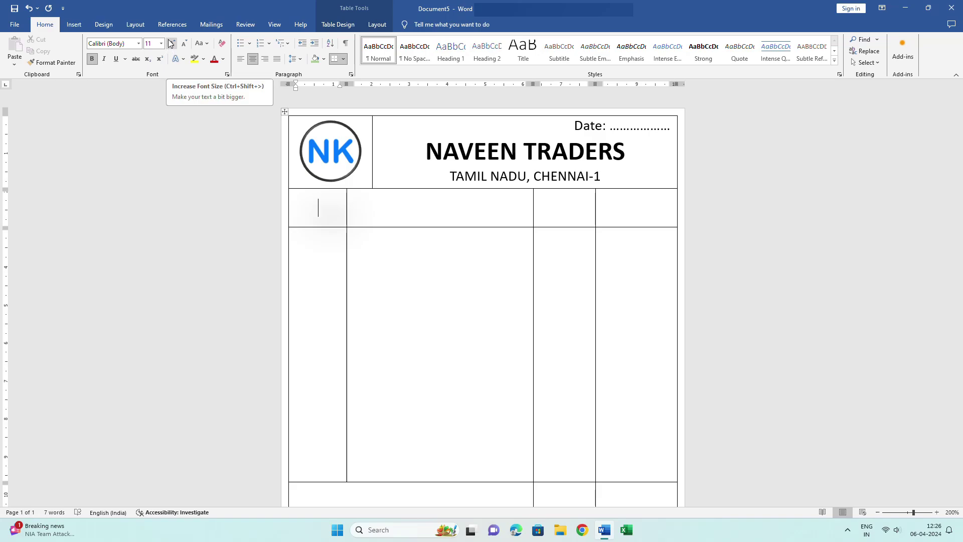
click(170, 44)
text(QTY)
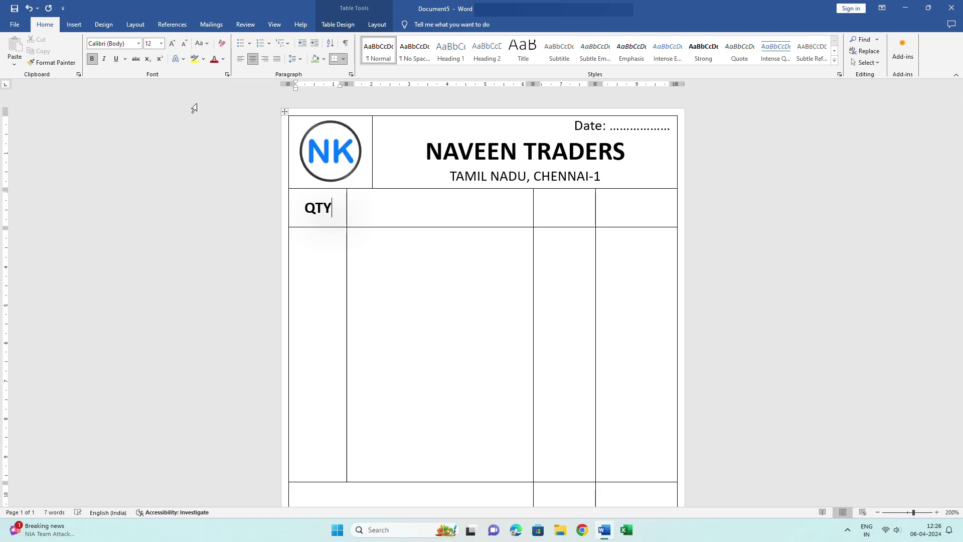
Enter "PARTICULARS" in the second row's second cell and format that row's last three cells as bold 12 pt
key(Tab)
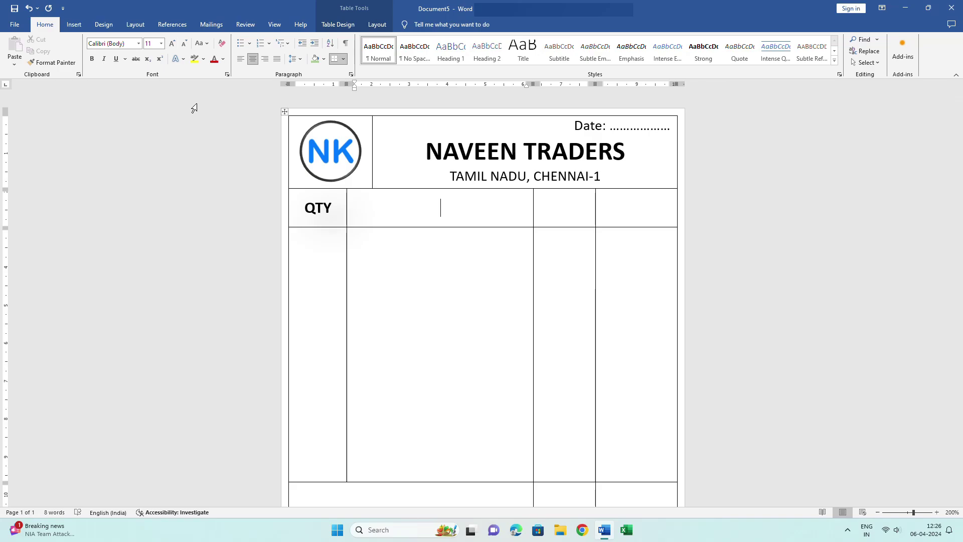
text(PARTICULARS)
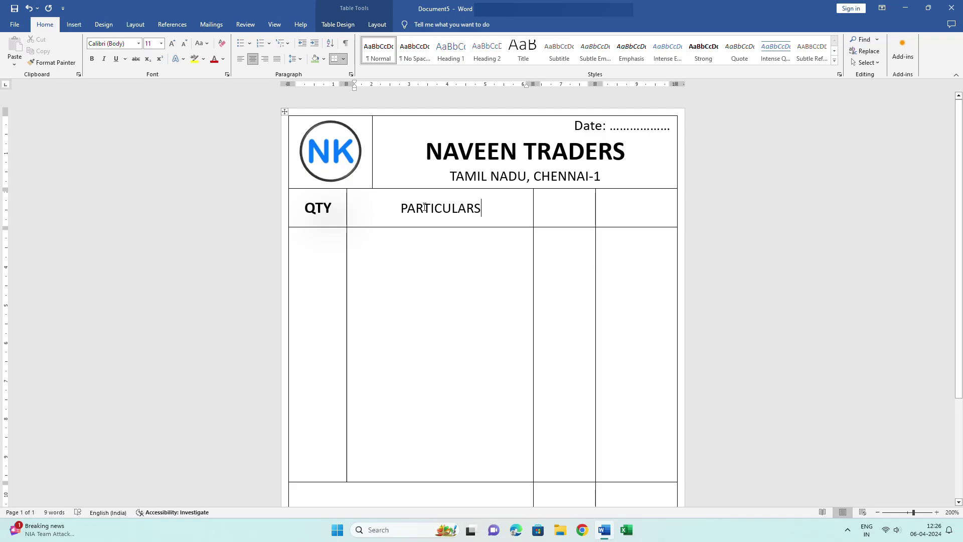
drag(424, 205, 653, 208)
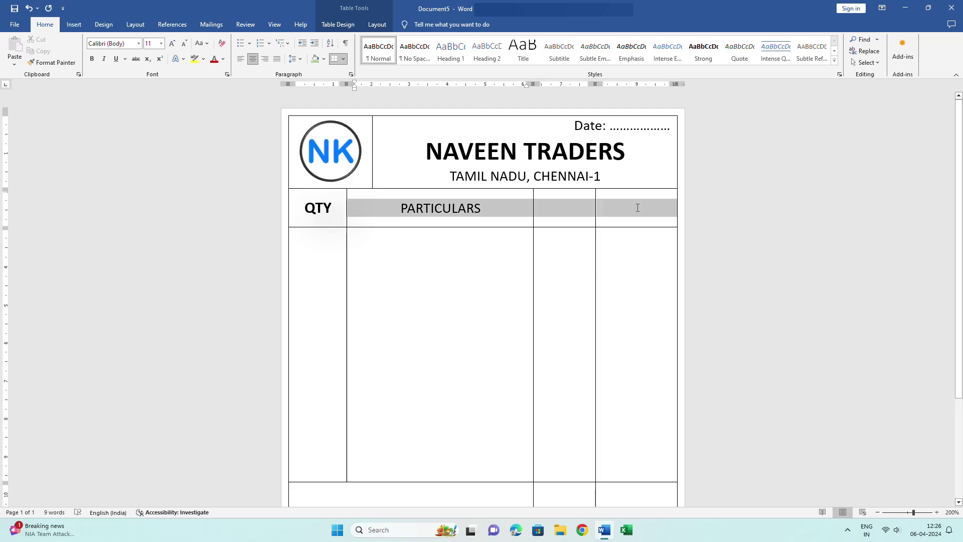
click(172, 43)
click(90, 60)
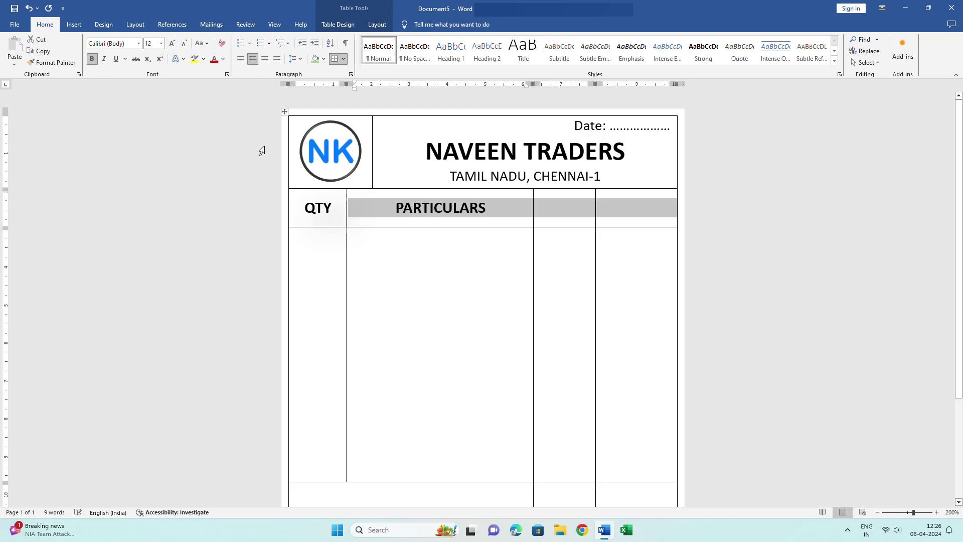
Enter the headings "RATE" and "AMOUNT" in the second row's third and fourth cells
click(562, 211)
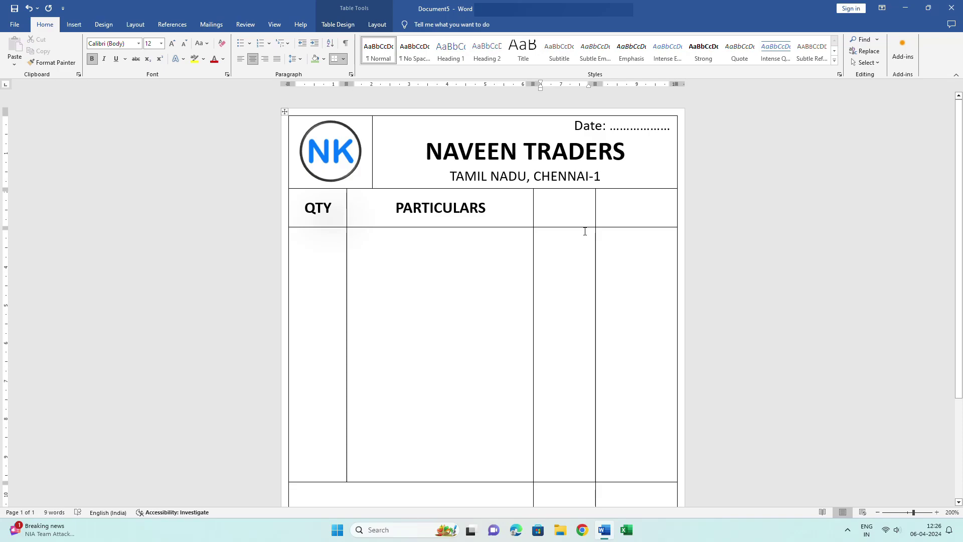
text(RATE)
key(Tab)
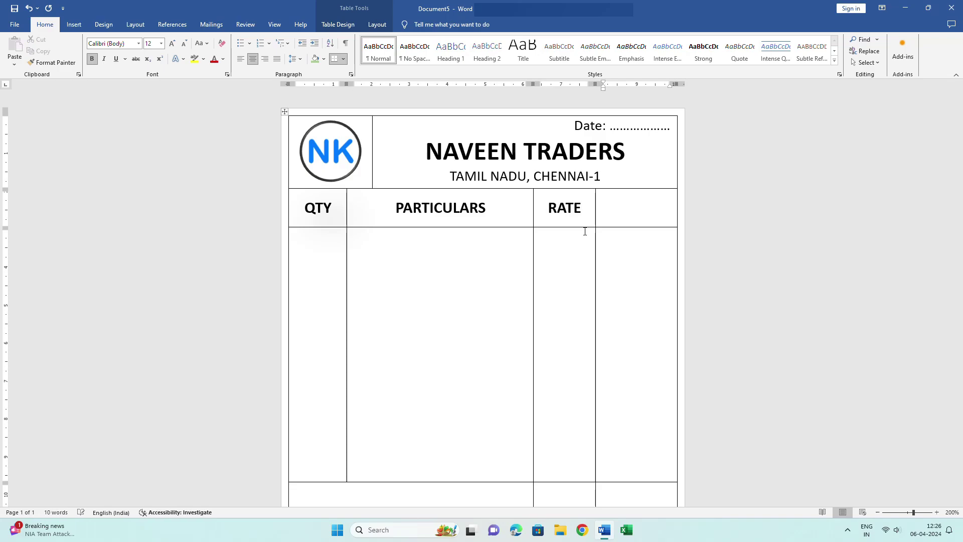
text(AMOUNT)
Add a second line below "AMOUNT" with spaced "Rs" and "Ps" labels in non-bold 10 pt text
key(Return)
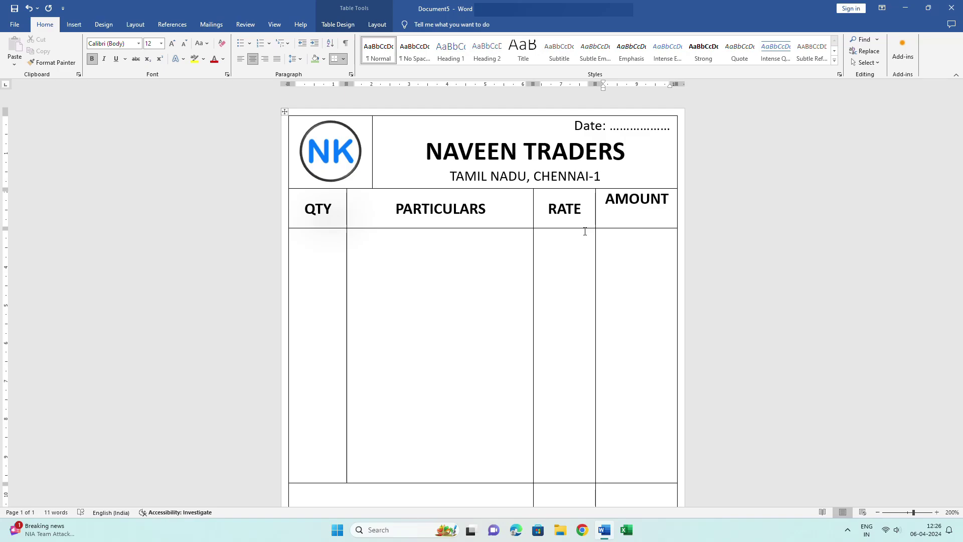
click(185, 45)
click(185, 44)
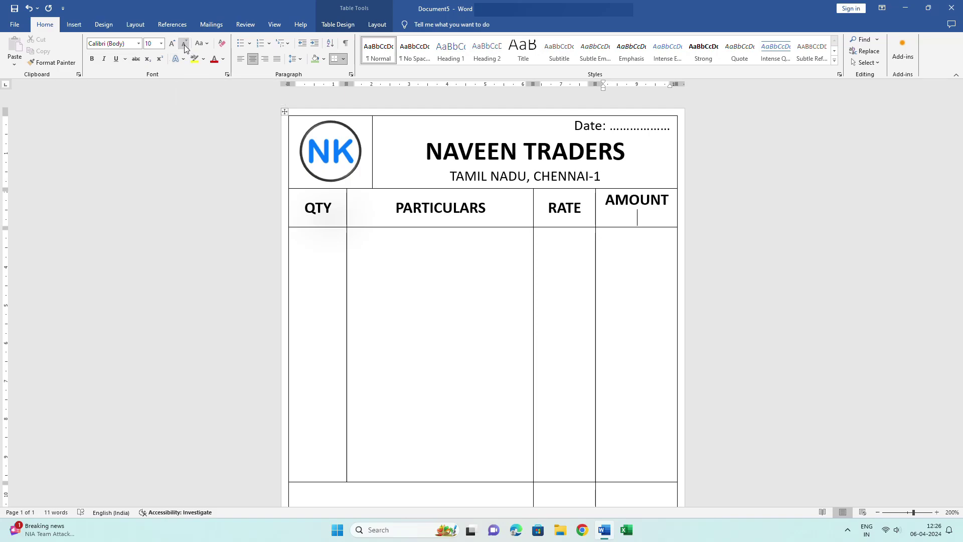
text(RsPs)
scroll(661, 249, down, 2)
scroll(661, 248, up, 1)
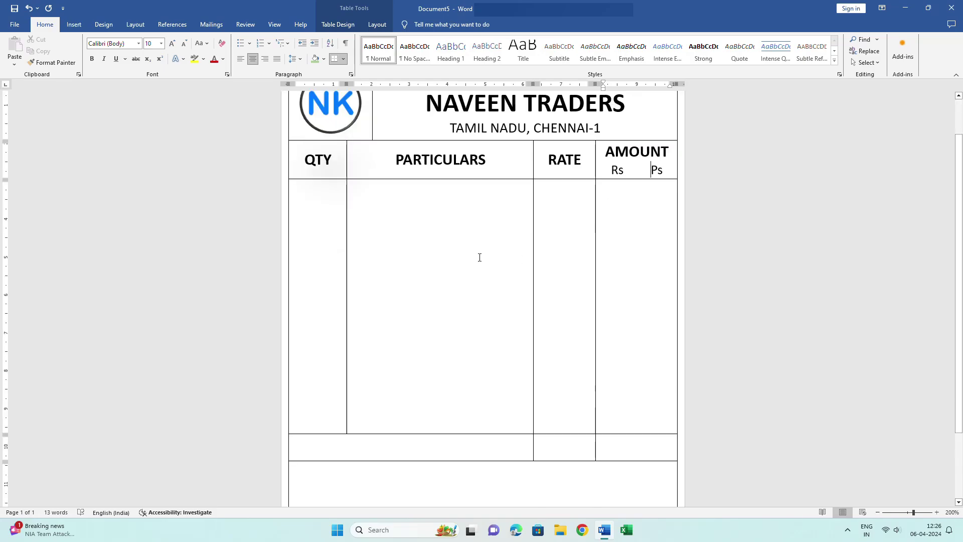
Draw a vertical table border below the "AMOUNT" heading, splitting its column into Rs and Ps parts through the third and fourth rows
click(450, 224)
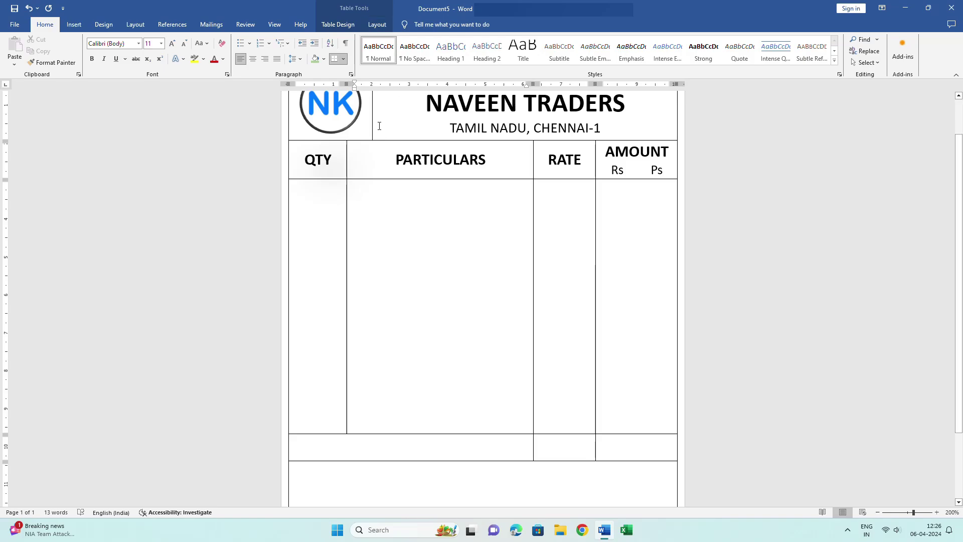
scroll(296, 117, up, 2)
click(285, 111)
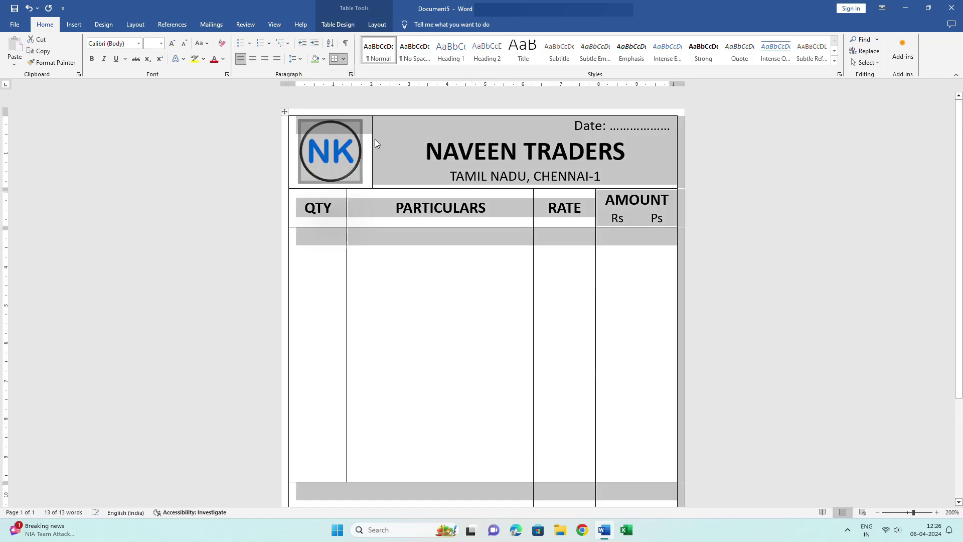
click(377, 24)
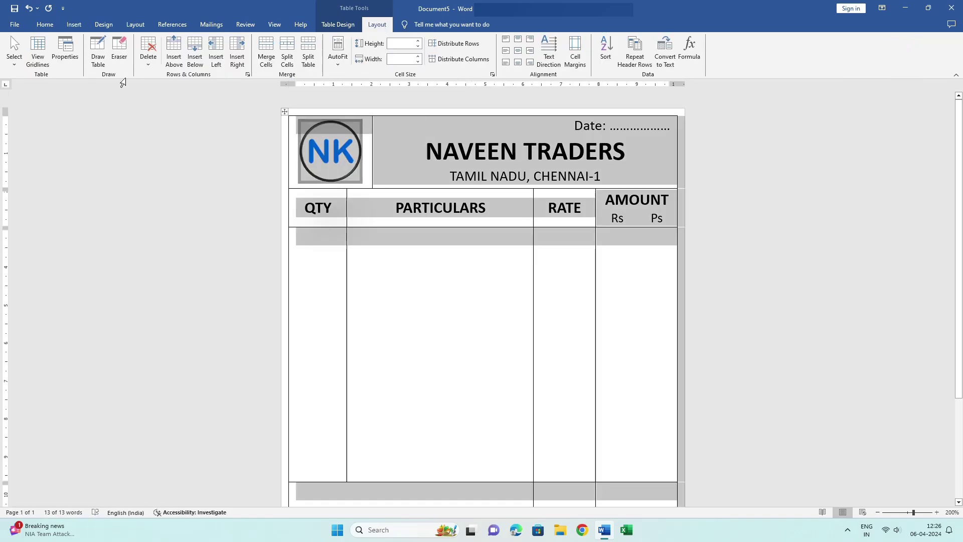
click(98, 50)
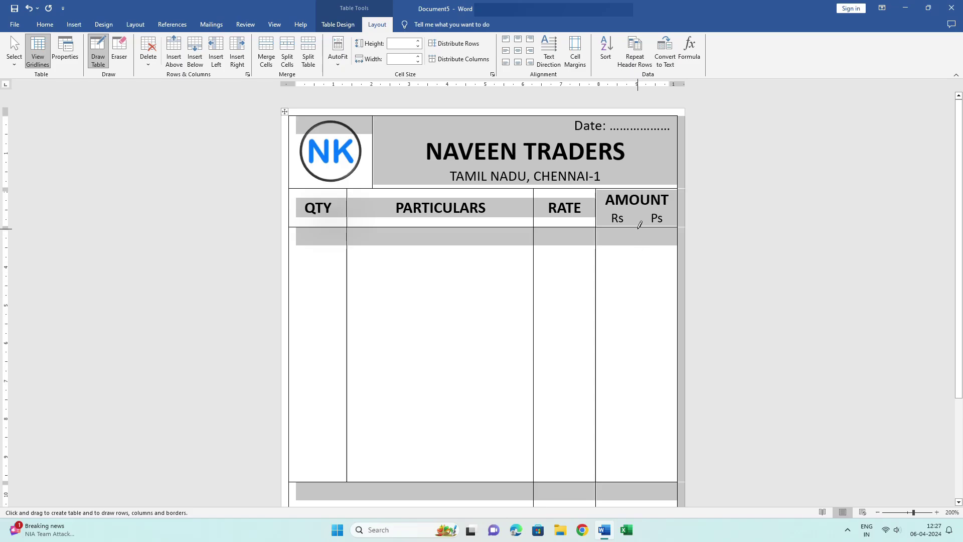
scroll(637, 221, down, 1)
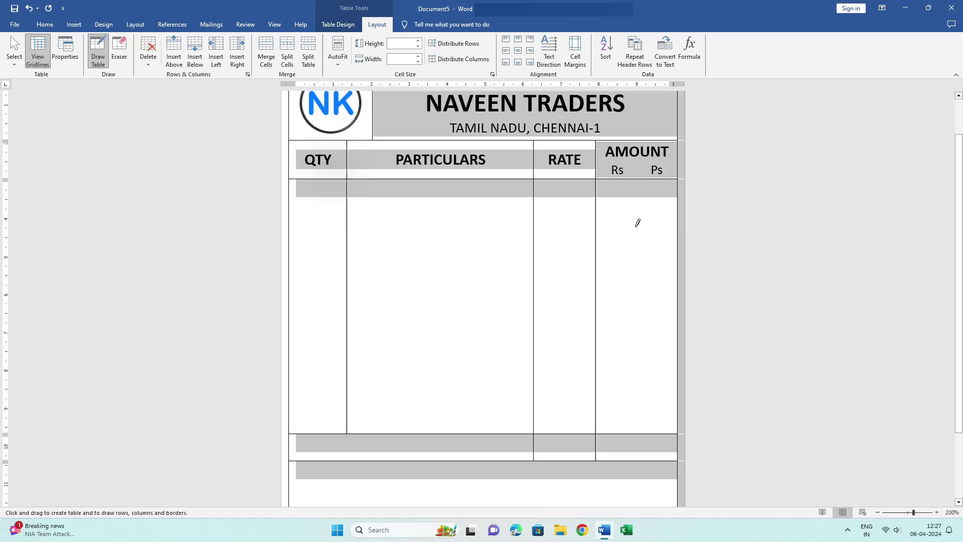
click(640, 174)
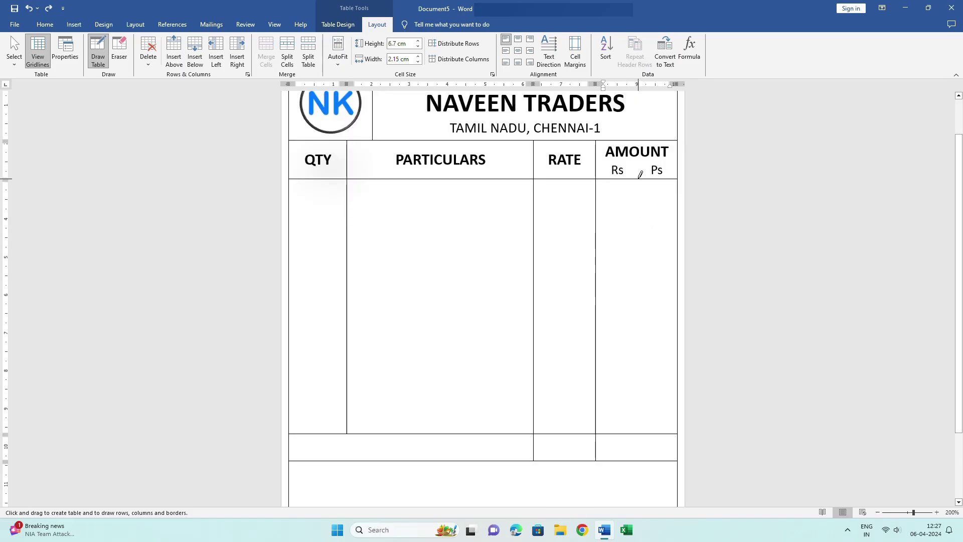
mouse_move(637, 177)
mouse_down()
mouse_move(639, 443)
mouse_move(637, 435)
mouse_up()
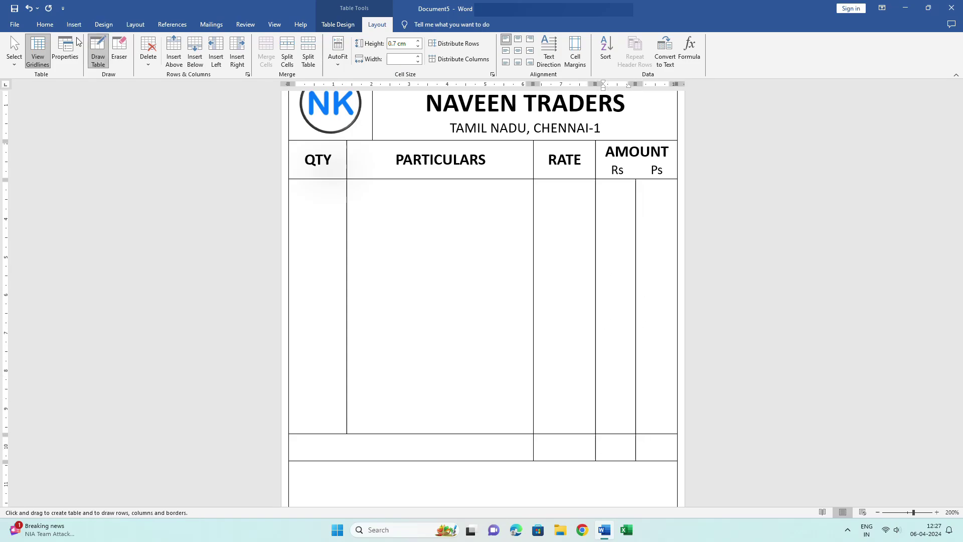
click(98, 50)
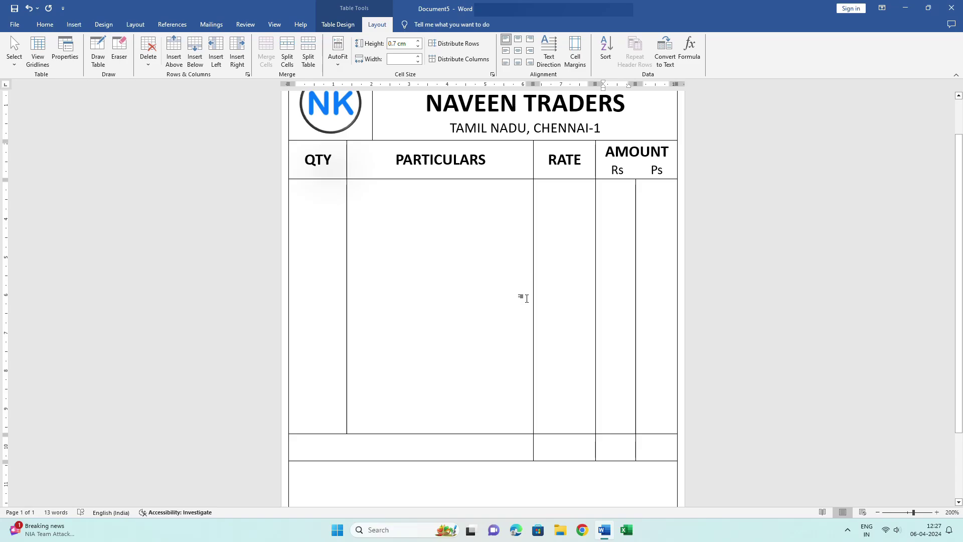
scroll(531, 308, up, 2)
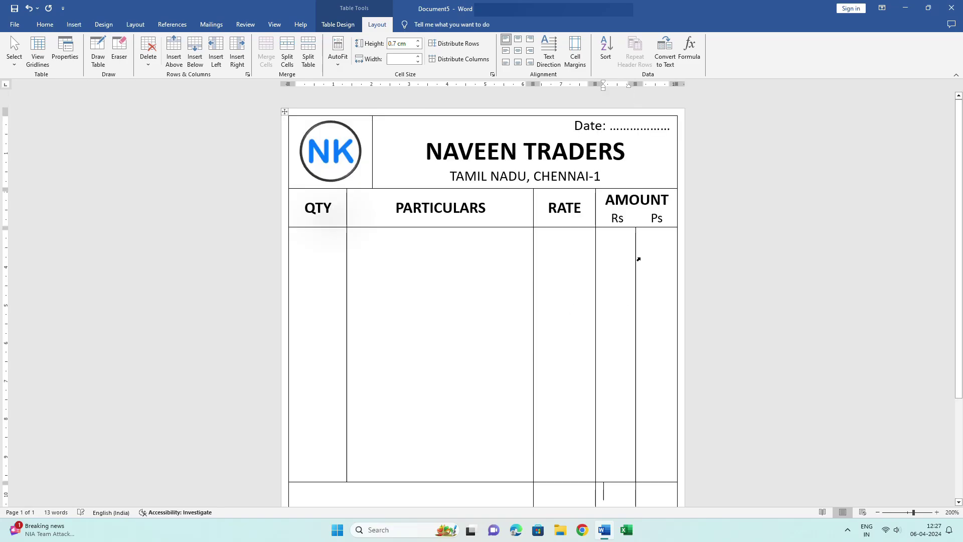
Align the contents of all cells in the table's fourth row to centre left
scroll(469, 369, down, 3)
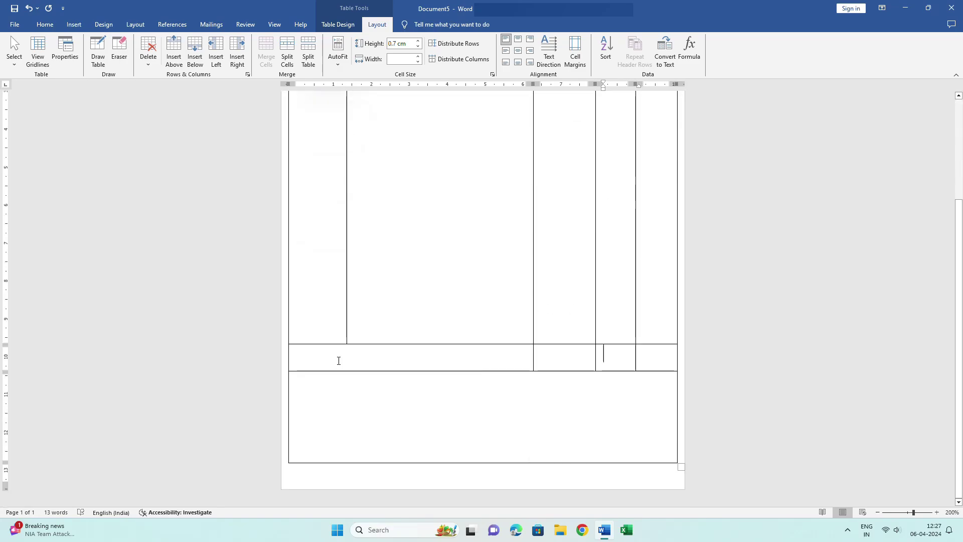
drag(378, 353, 653, 361)
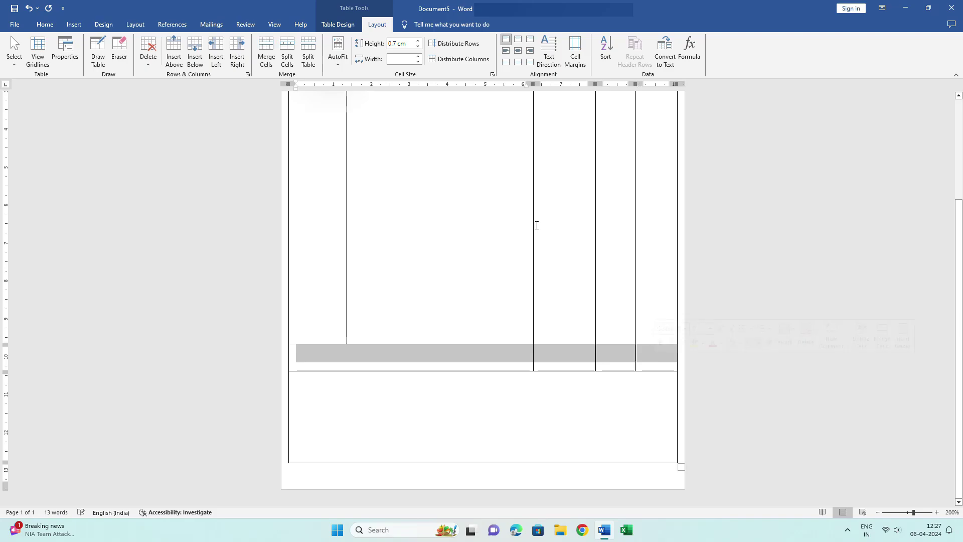
click(45, 24)
click(378, 24)
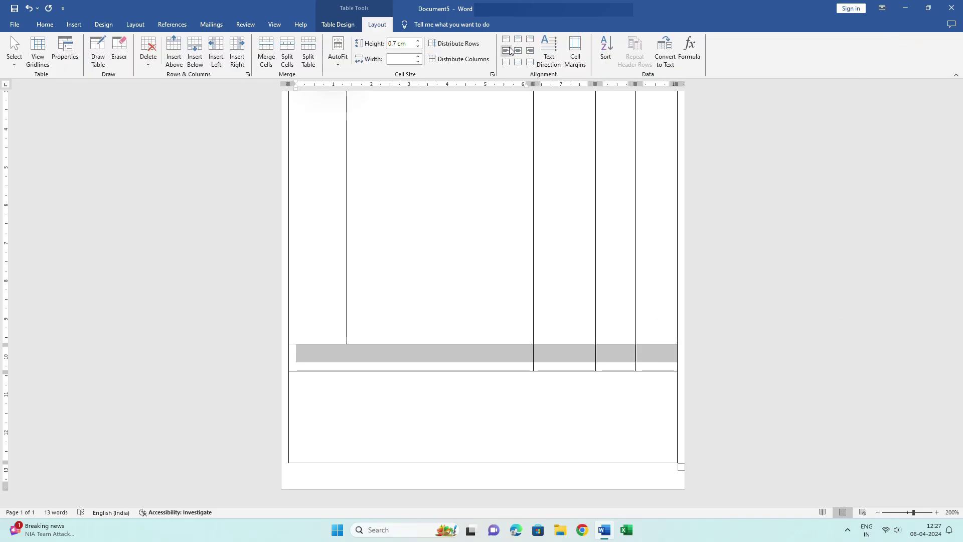
click(506, 50)
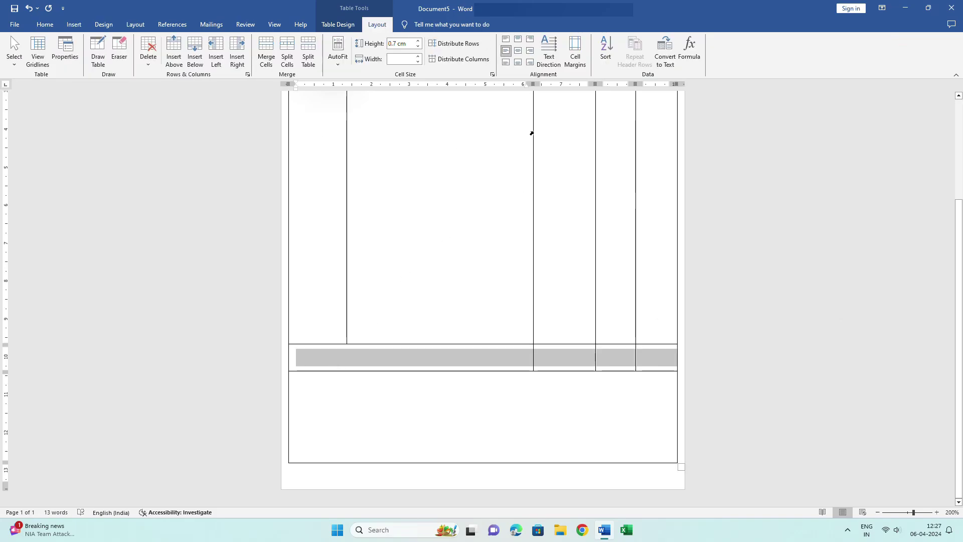
Enter "Thanks for Shopping" in the fourth row's first cell and "Total" in the cell under the RATE column
click(318, 362)
text(Tha)
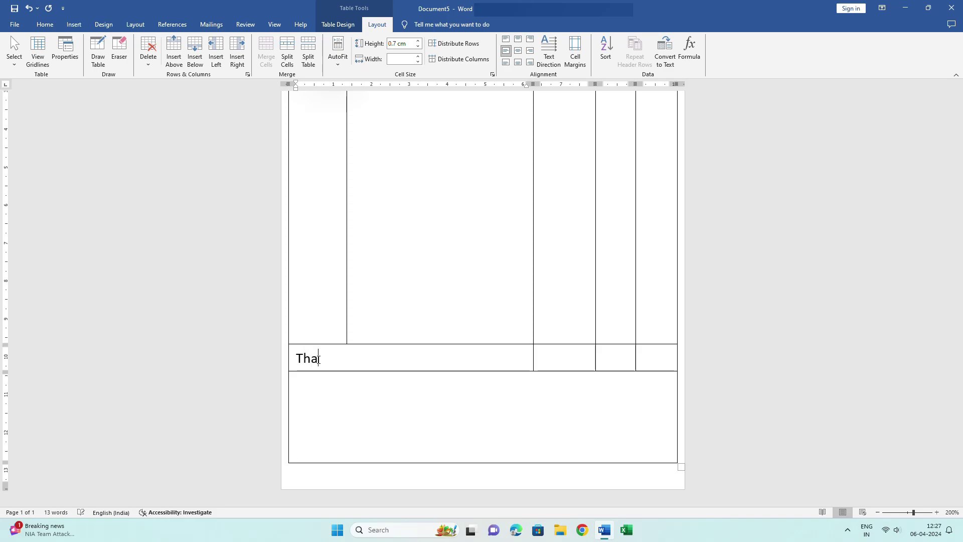
text(nks for )
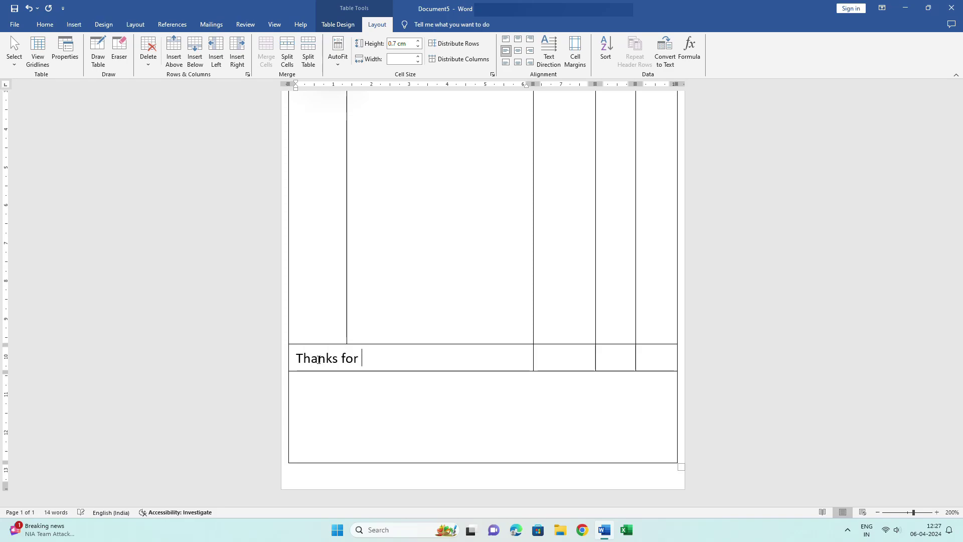
text(Shopping)
click(562, 356)
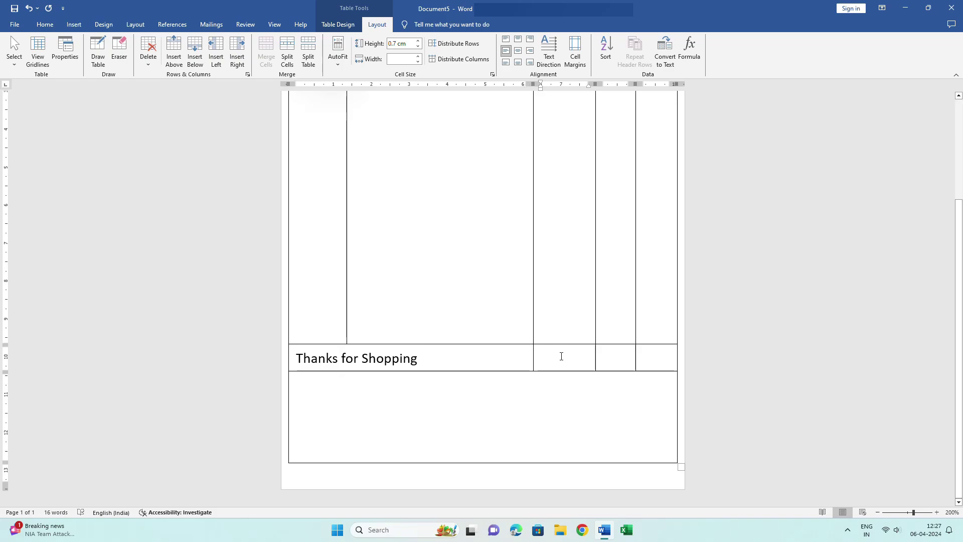
text(Total)
Align the table's last row to bottom right and enter "Signature" in it
click(435, 415)
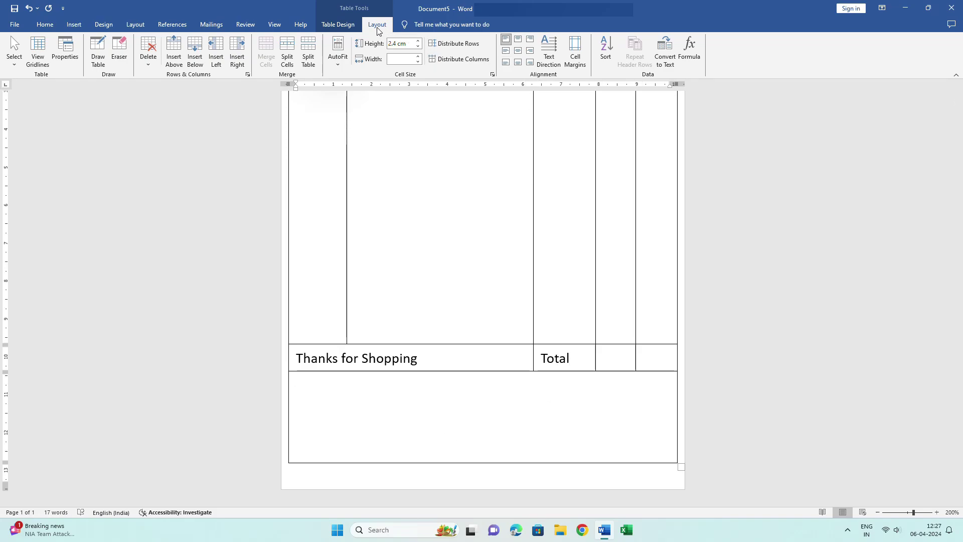
click(531, 62)
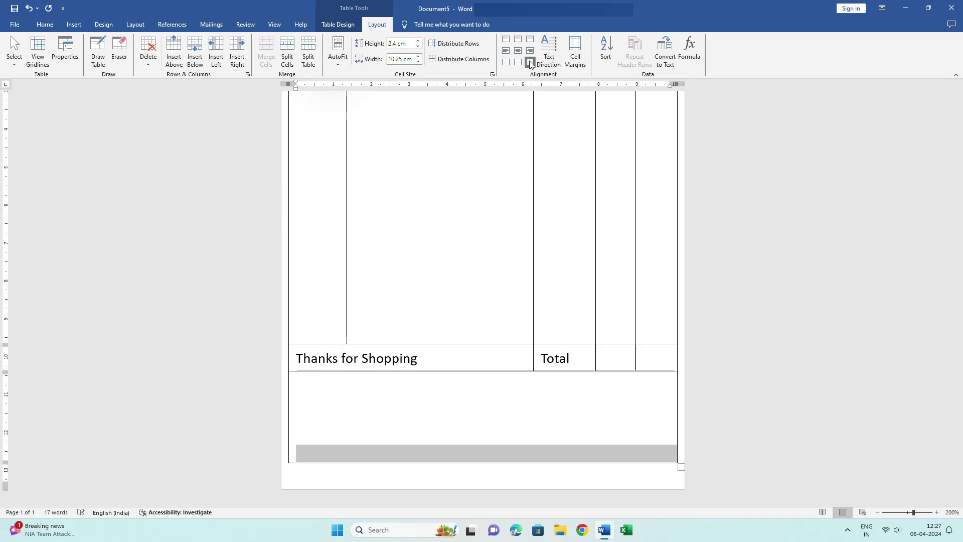
click(639, 452)
text(S)
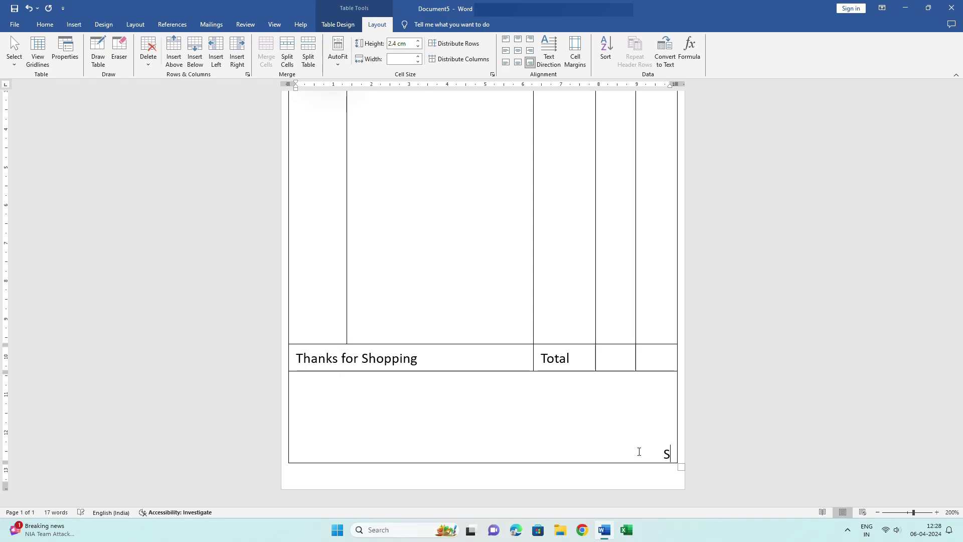
text(ignature)
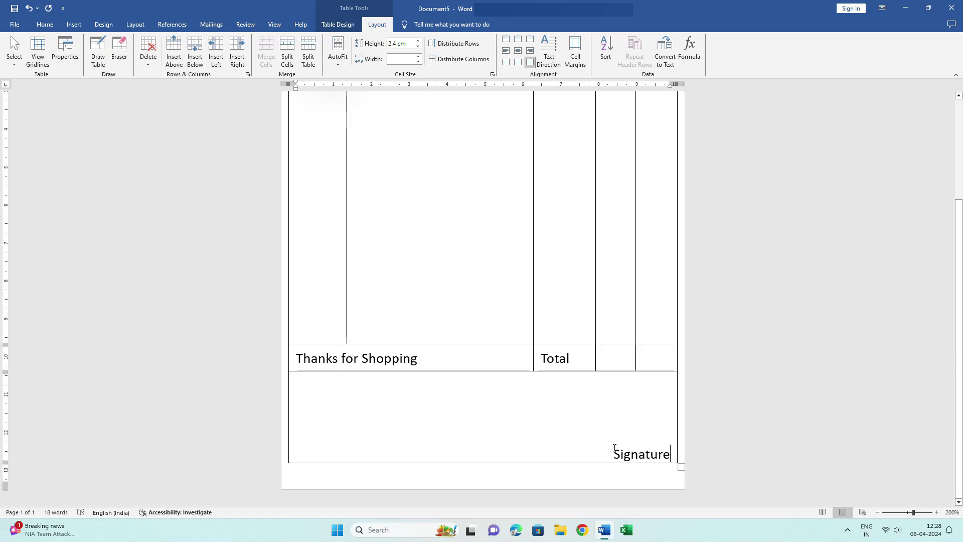
Shade the table's first row, including the logo and company heading cells, with a medium-light green theme color
scroll(612, 448, down, 5)
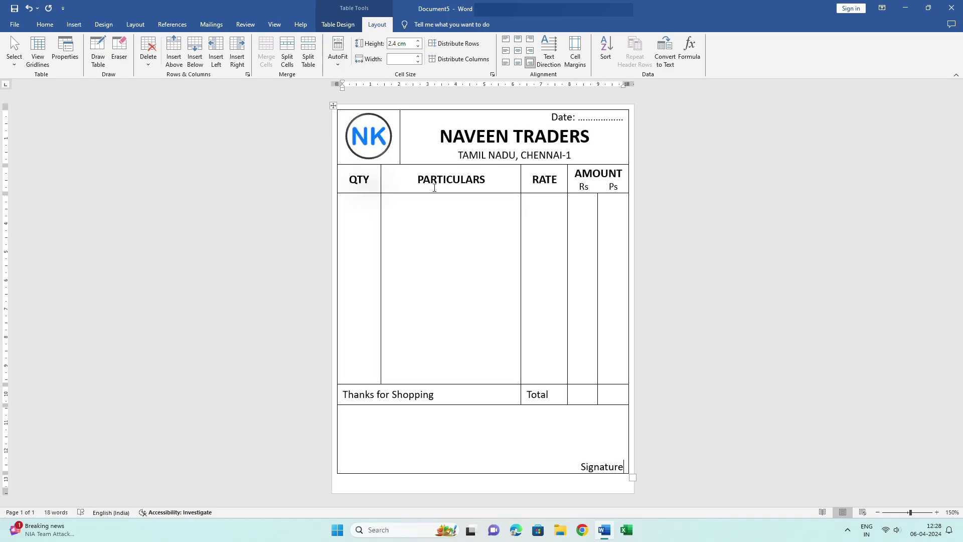
drag(621, 155, 369, 133)
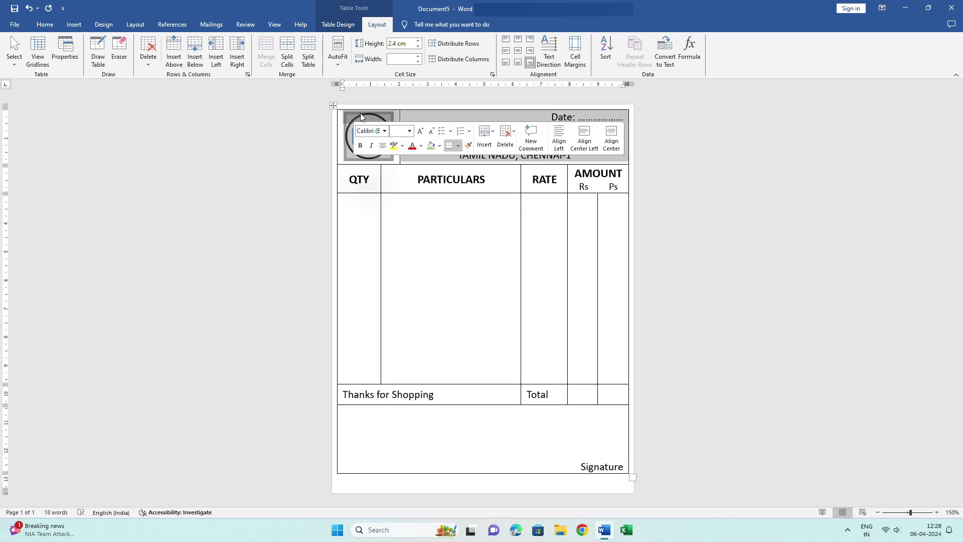
click(45, 24)
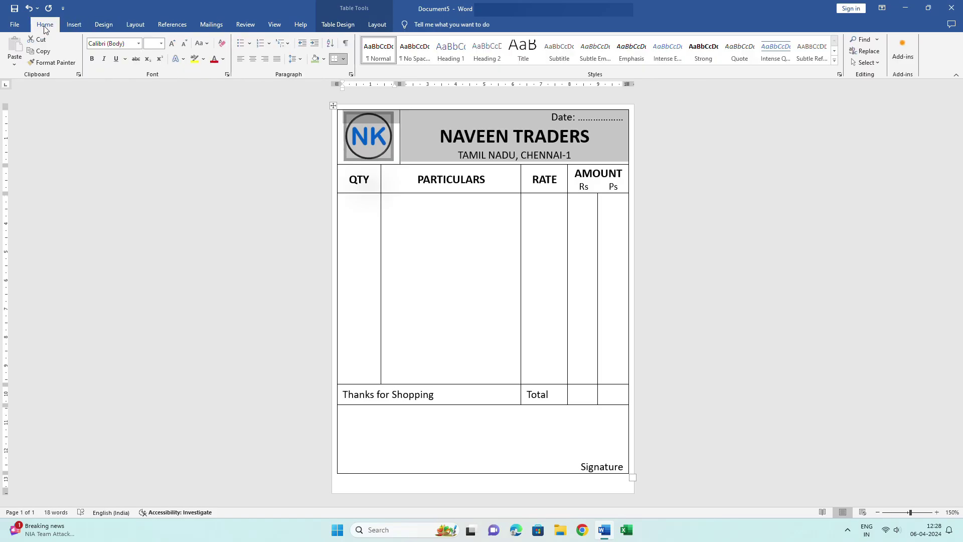
click(324, 59)
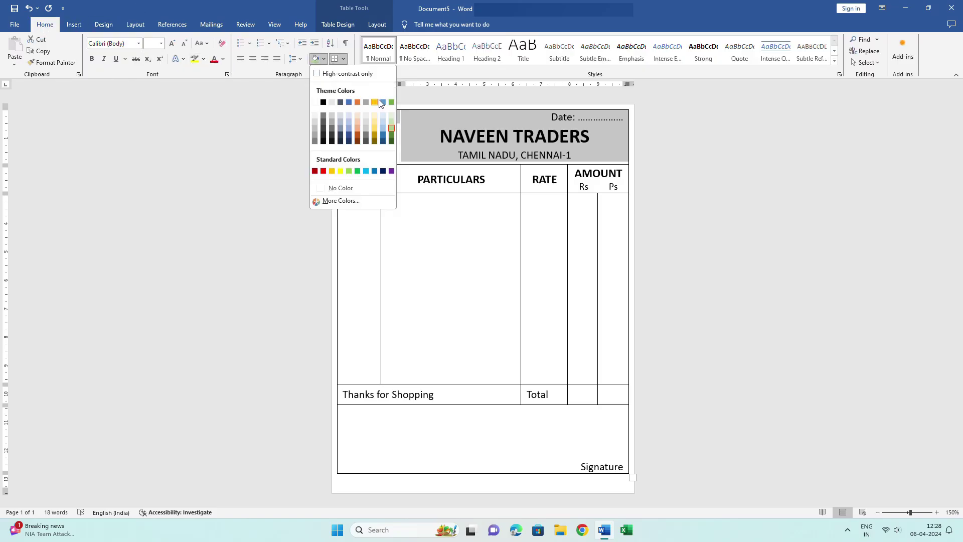
click(391, 128)
click(444, 235)
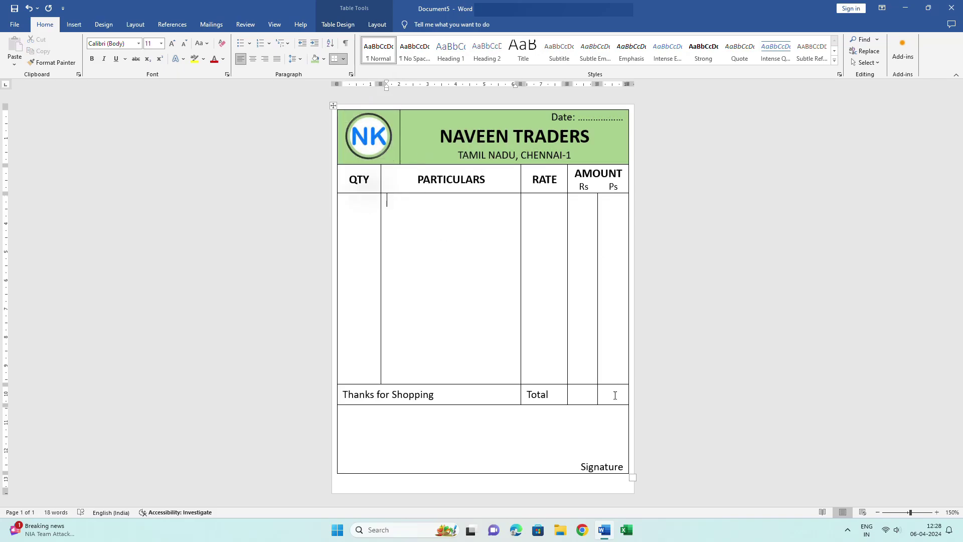
Shade the table's second through fourth rows with the lightest green theme color
drag(584, 373, 352, 180)
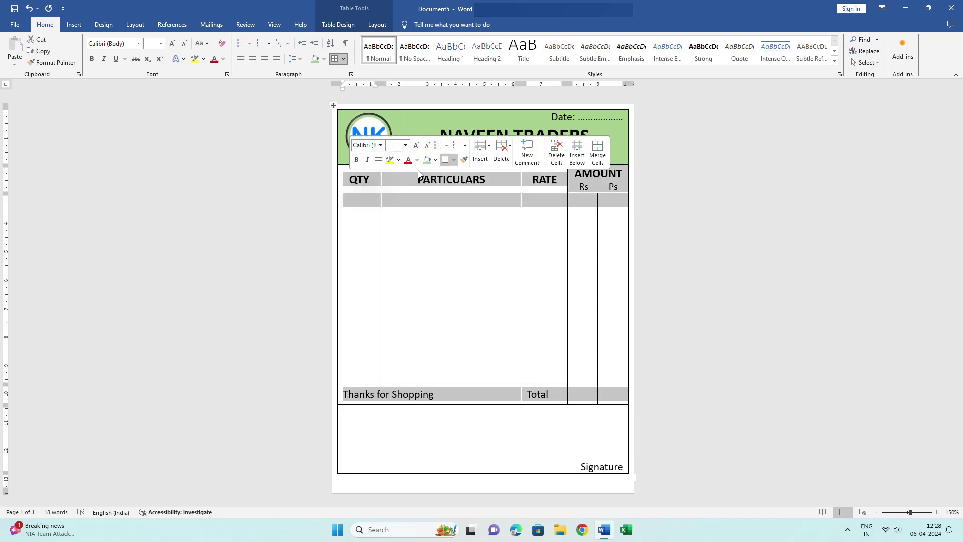
click(324, 59)
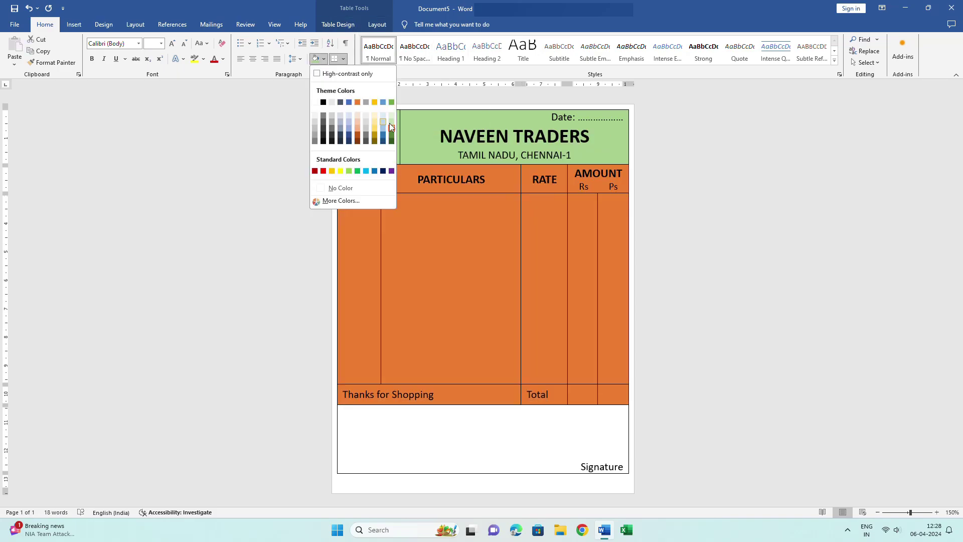
click(392, 116)
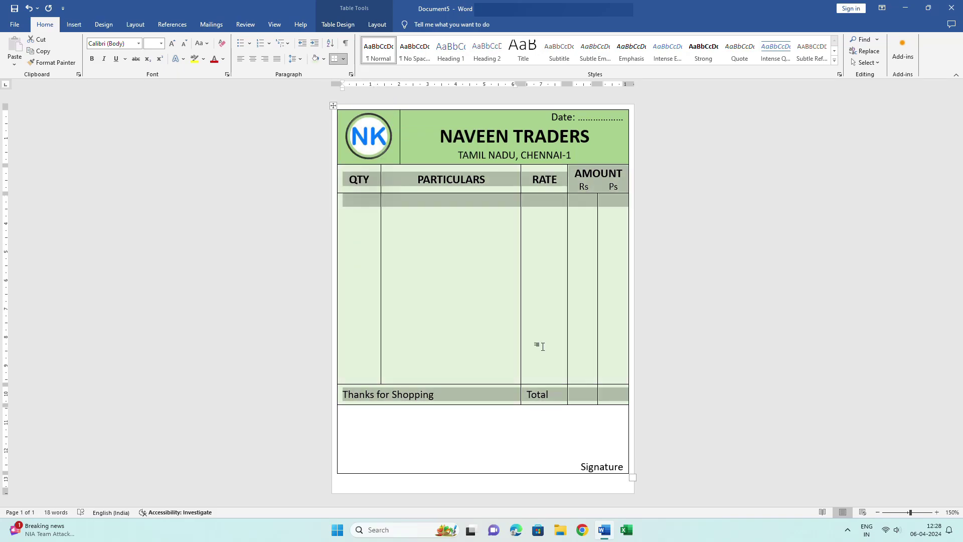
Shade the signature row with the same medium-light green as the heading row
click(501, 418)
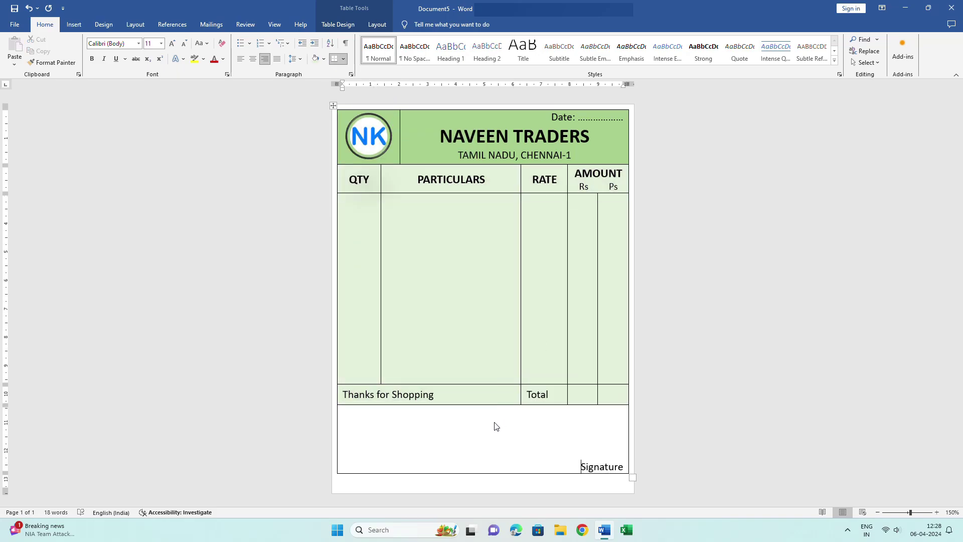
click(324, 59)
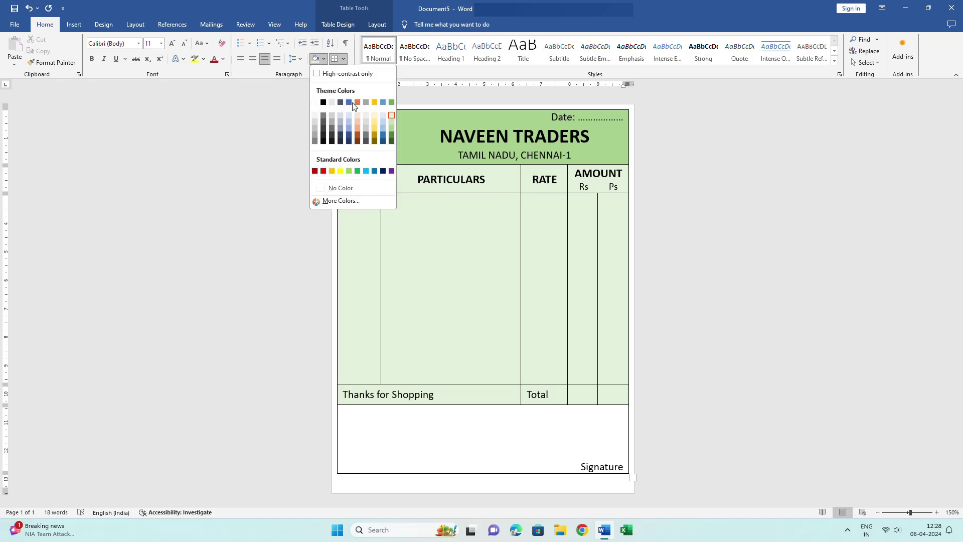
click(391, 129)
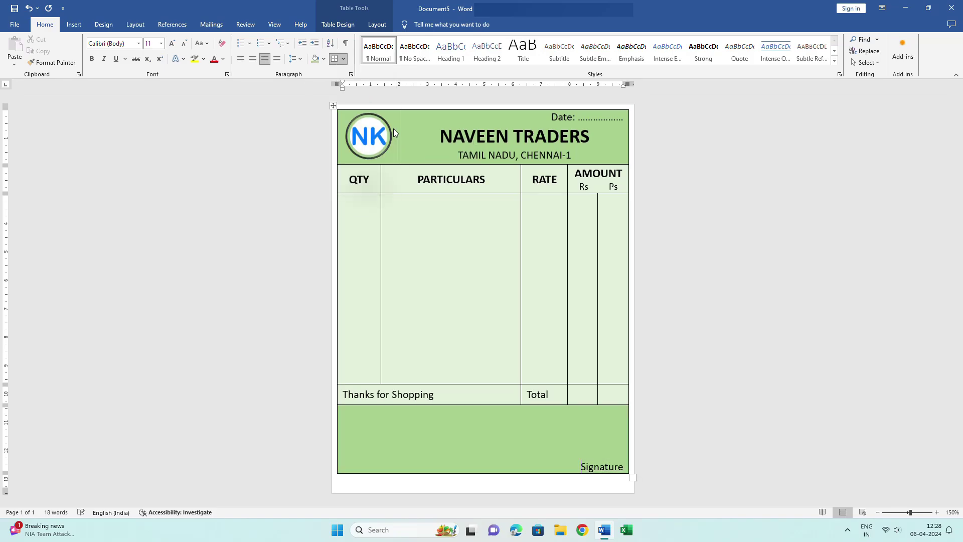
click(482, 304)
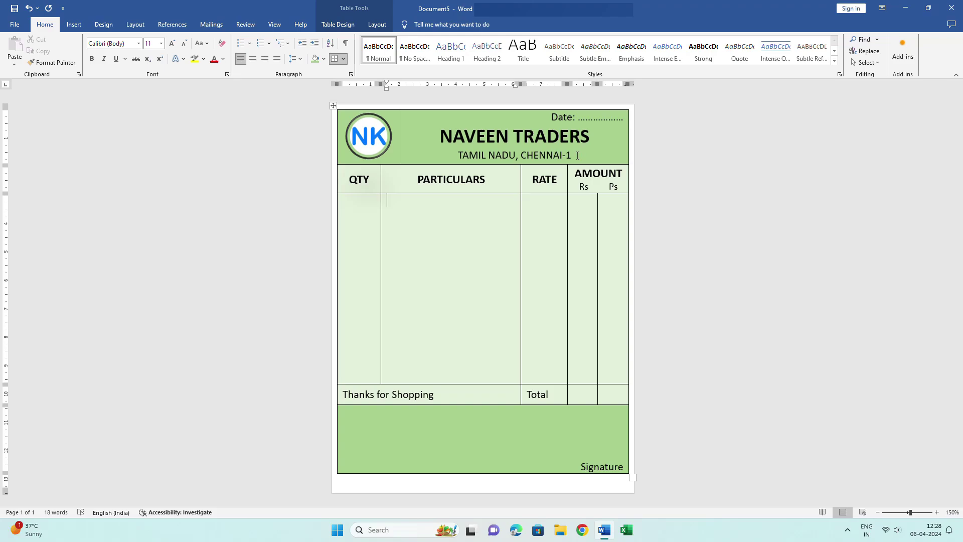
Change the font color of the date, company name and address lines in the heading cell to white
drag(580, 153, 537, 117)
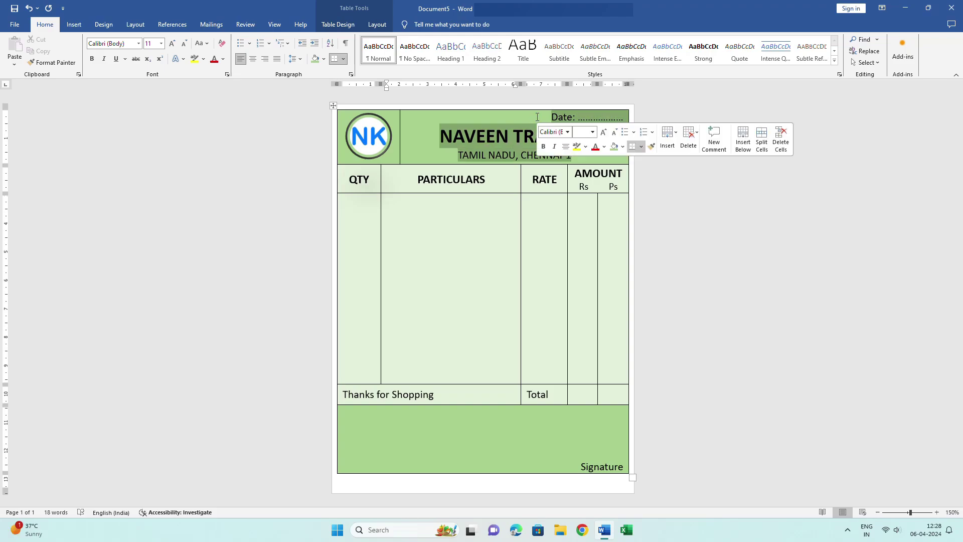
click(223, 59)
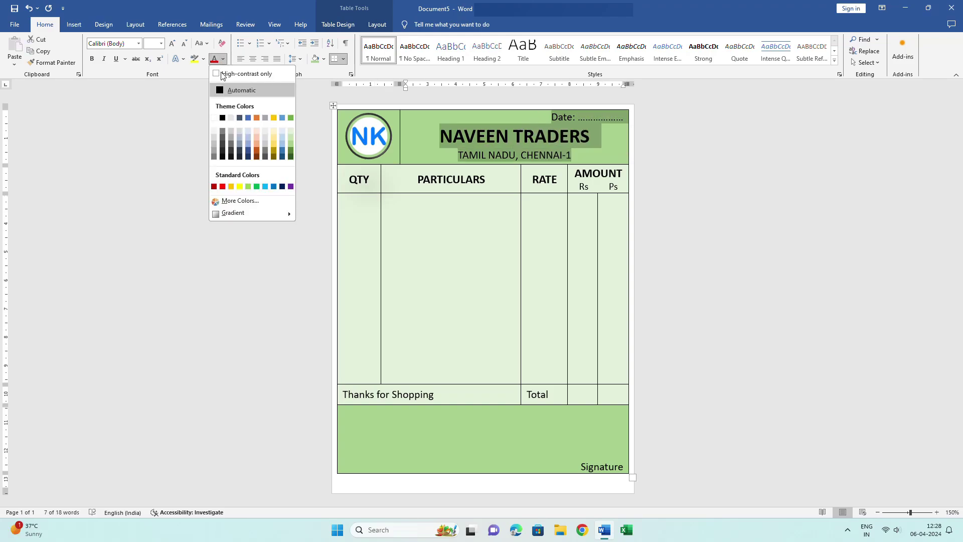
click(213, 117)
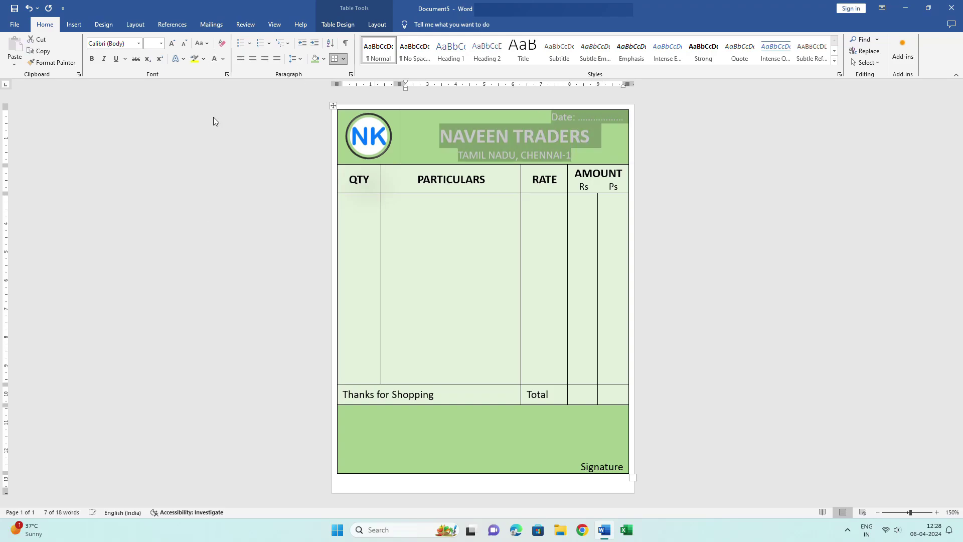
click(456, 290)
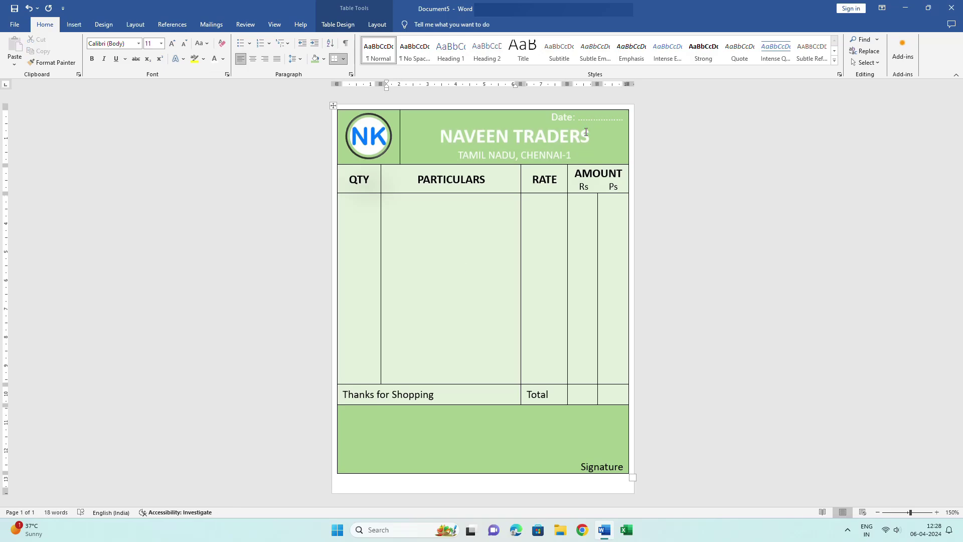
Change the font of the company name "NAVEEN TRADERS" to Arial Black
drag(558, 133, 441, 135)
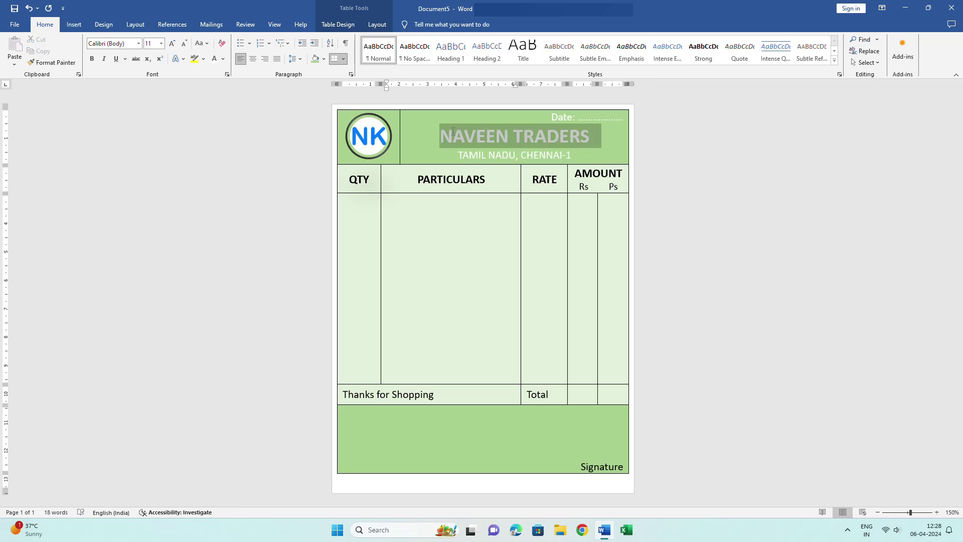
click(138, 43)
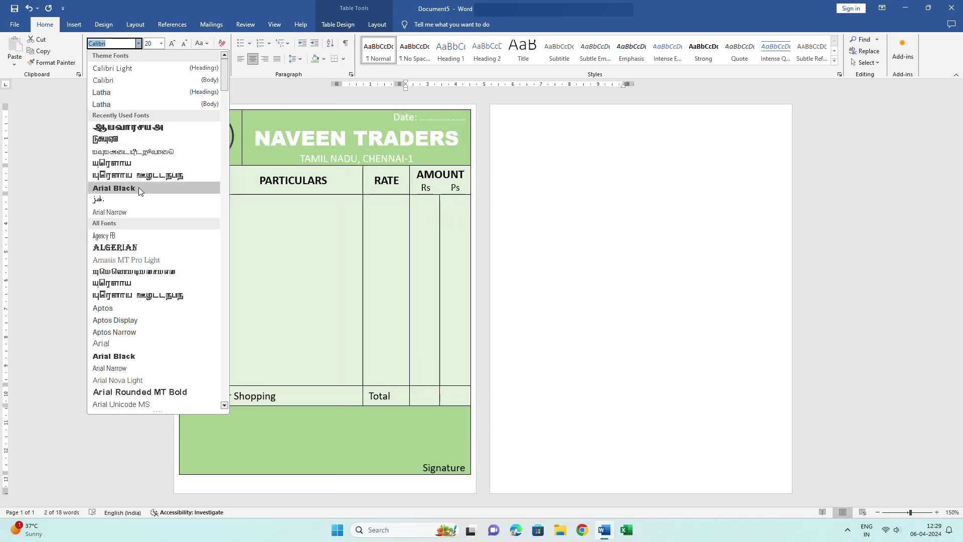
click(138, 187)
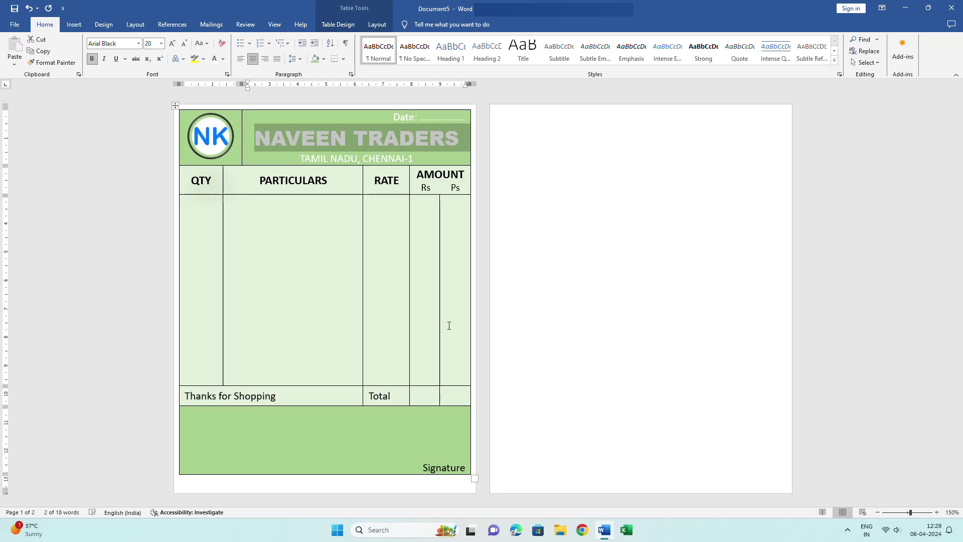
Reduce the signature row's height to 2.3 cm so the bill fits on one page
click(390, 449)
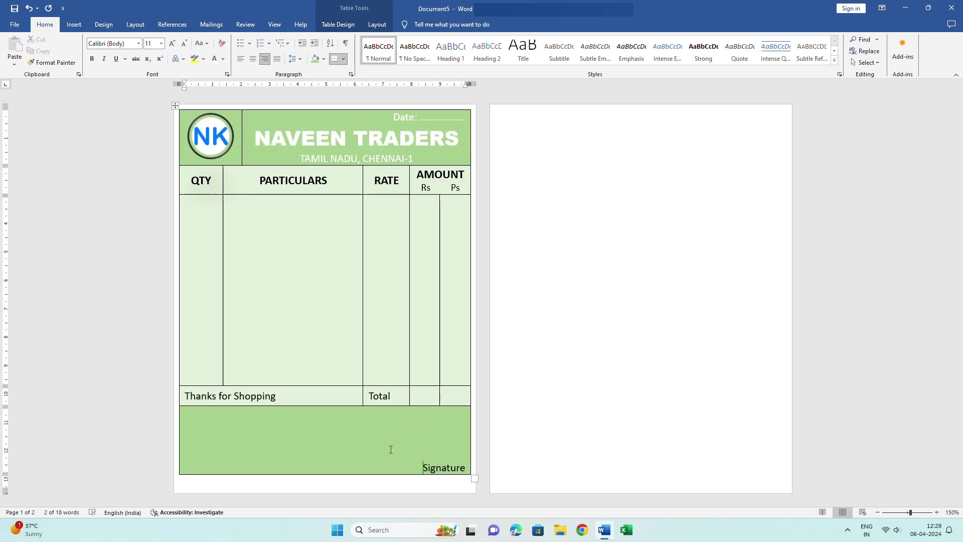
click(379, 25)
click(418, 46)
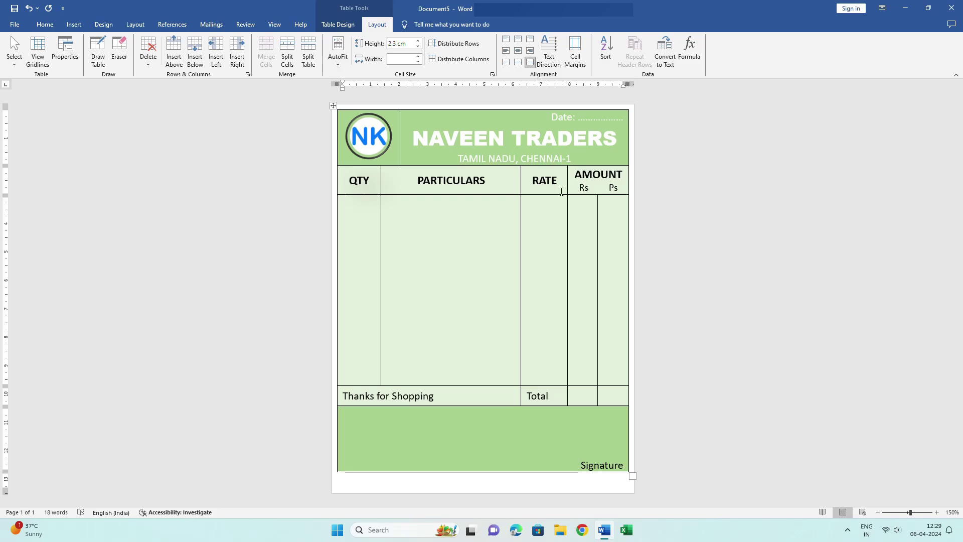
Make the address line below the company name bold
drag(569, 159, 458, 159)
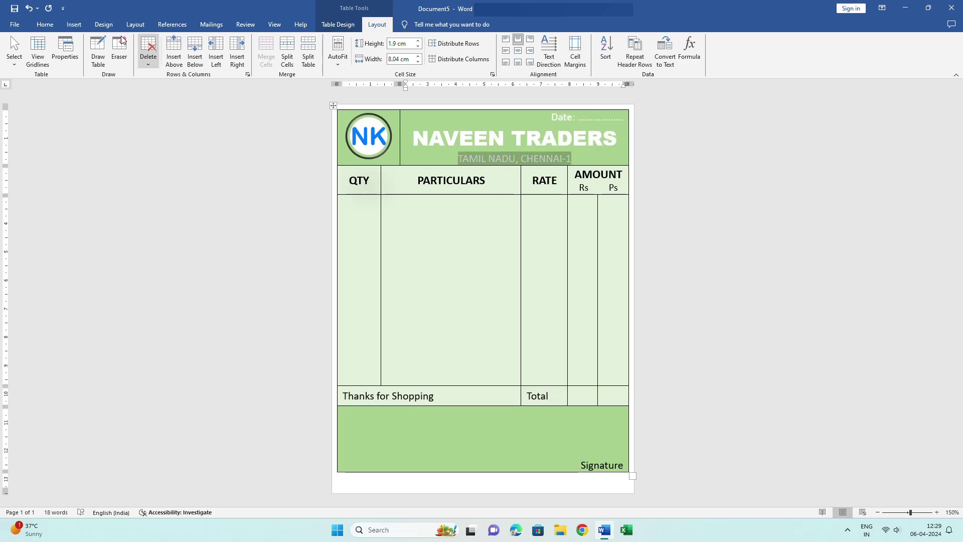
click(44, 25)
click(92, 59)
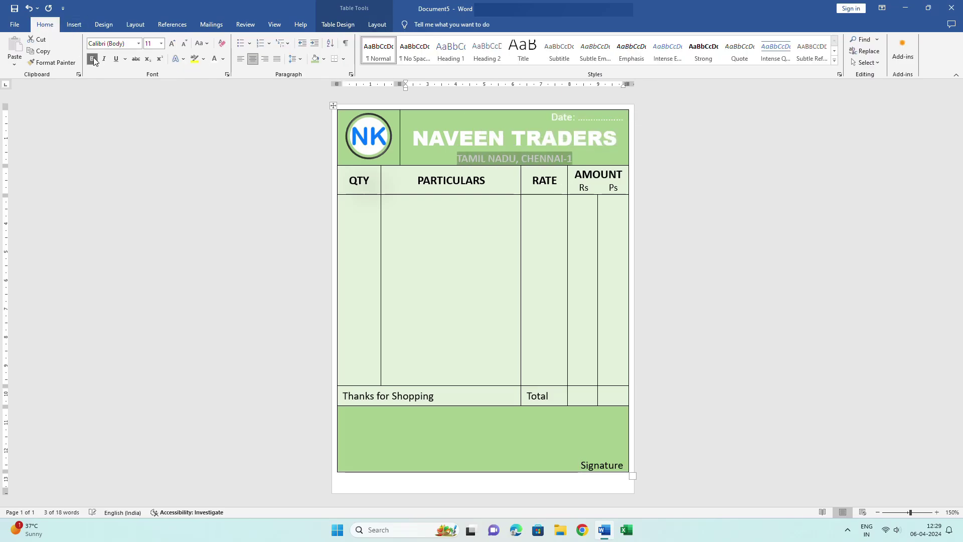
click(432, 301)
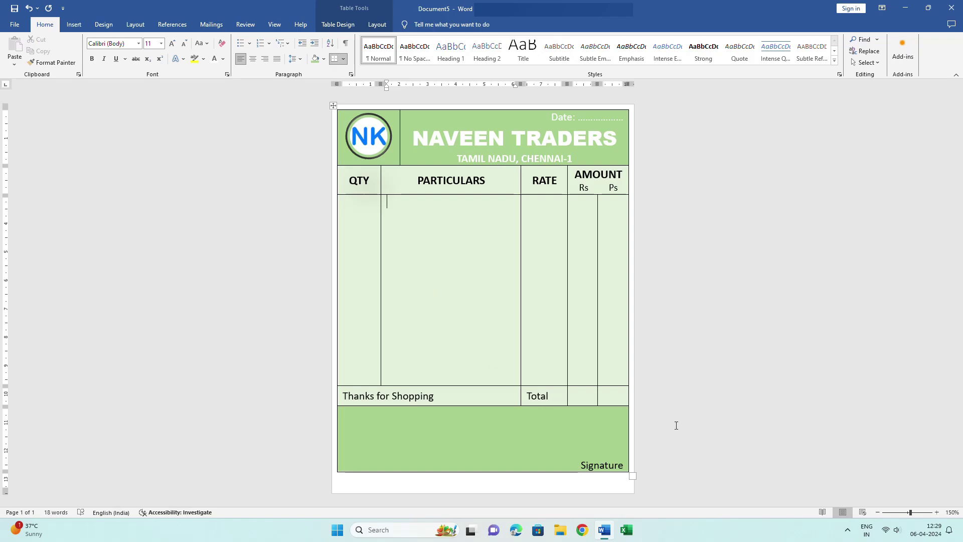
Keep the "Date" line in the heading cell right-aligned and reduce its font size to 10
drag(550, 118, 616, 121)
key(ctrl+r)
click(185, 44)
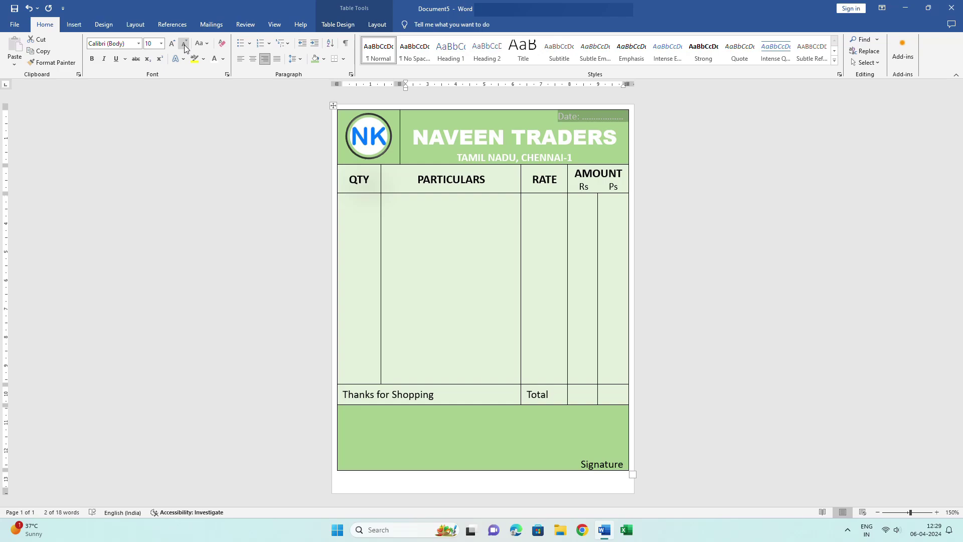
Format the word "Signature" in the last row as white, bold text
drag(575, 457, 624, 465)
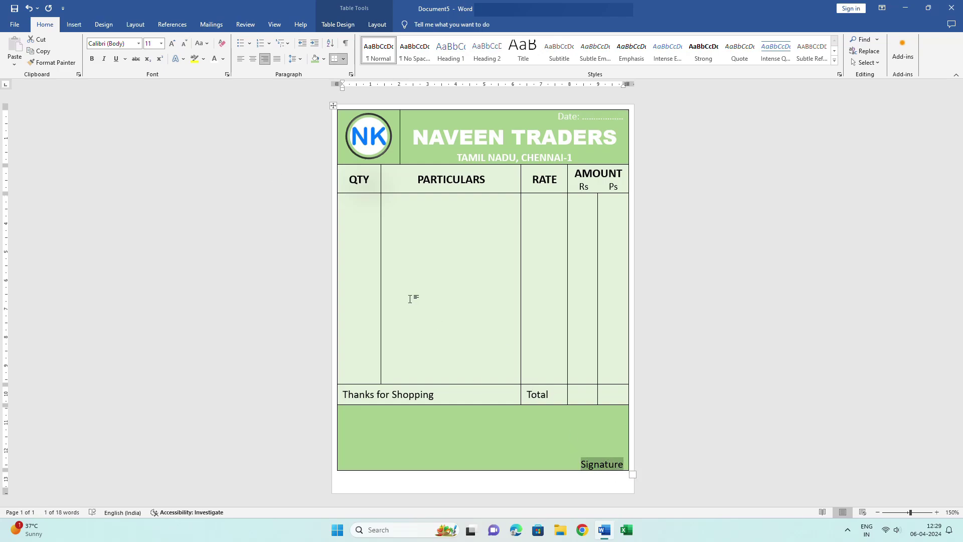
click(215, 58)
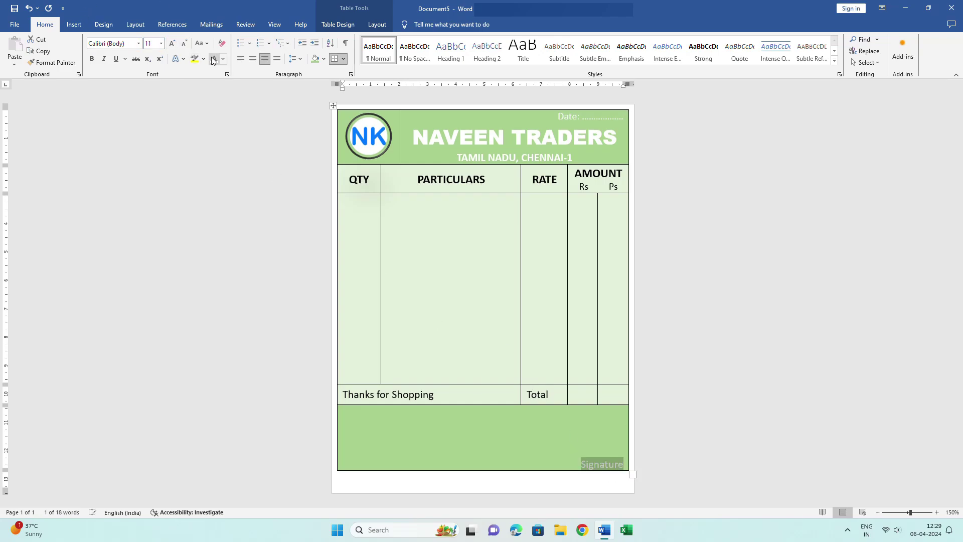
click(92, 59)
click(474, 444)
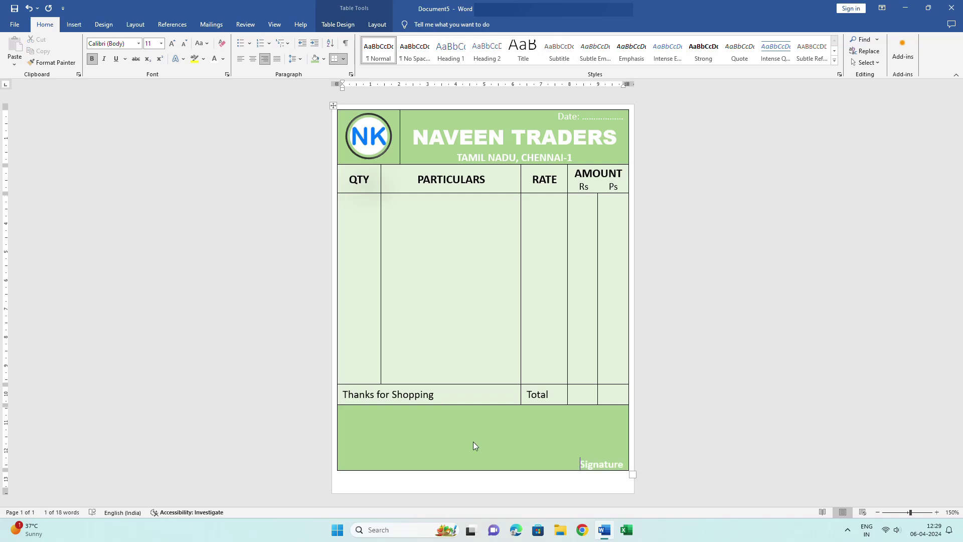